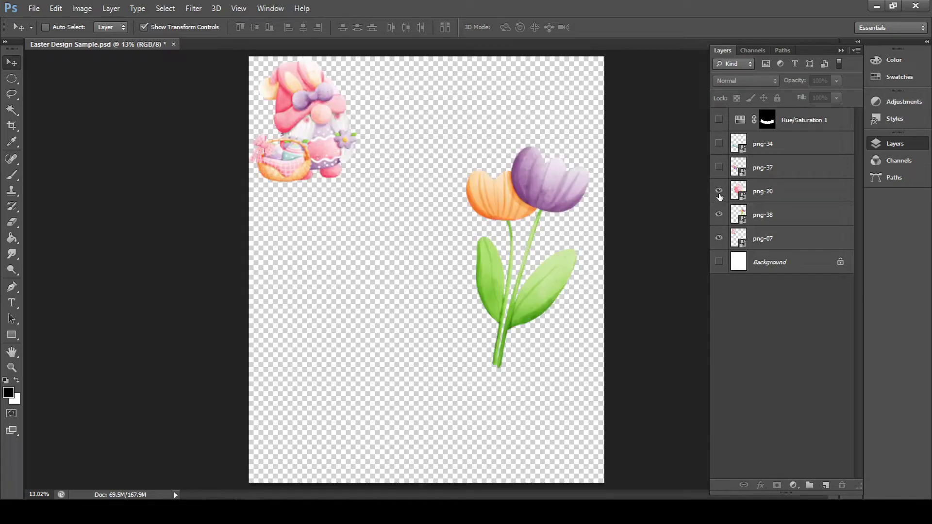
# Step: Show the png-34 banner layer in the Easter design sample
pyautogui.click(719, 143)
pyautogui.write('t')
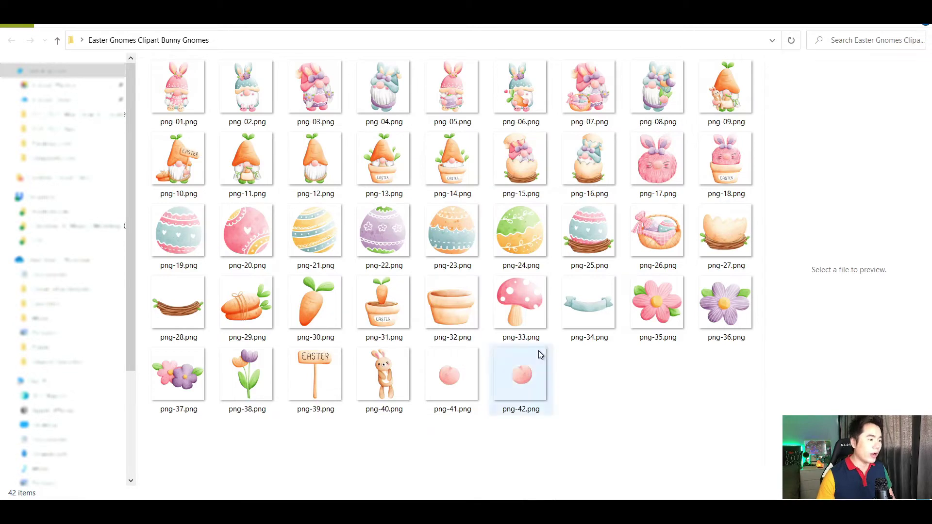
# Step: View the png-10 carrot gnome at actual size, panning over nose, beard, carrots and shoes
pyautogui.doubleClick(195, 167)
pyautogui.rightClick(475, 263)
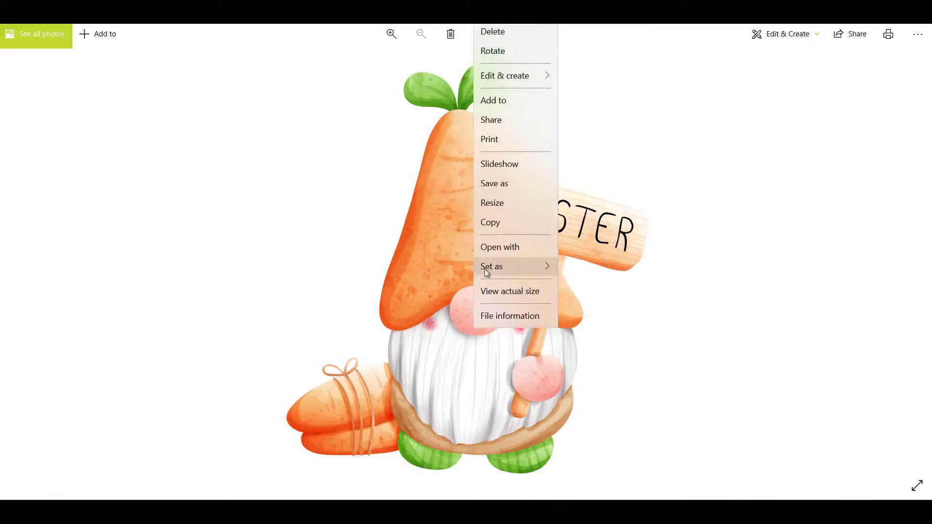
pyautogui.click(504, 293)
pyautogui.moveTo(497, 304); pyautogui.dragTo(556, 101)
pyautogui.moveTo(424, 341); pyautogui.dragTo(574, 117)
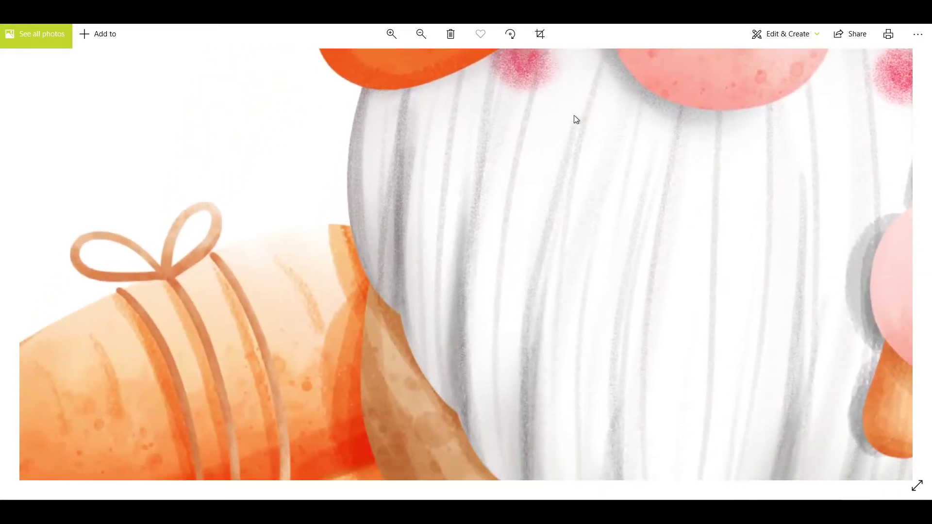
pyautogui.moveTo(464, 372); pyautogui.dragTo(578, 176)
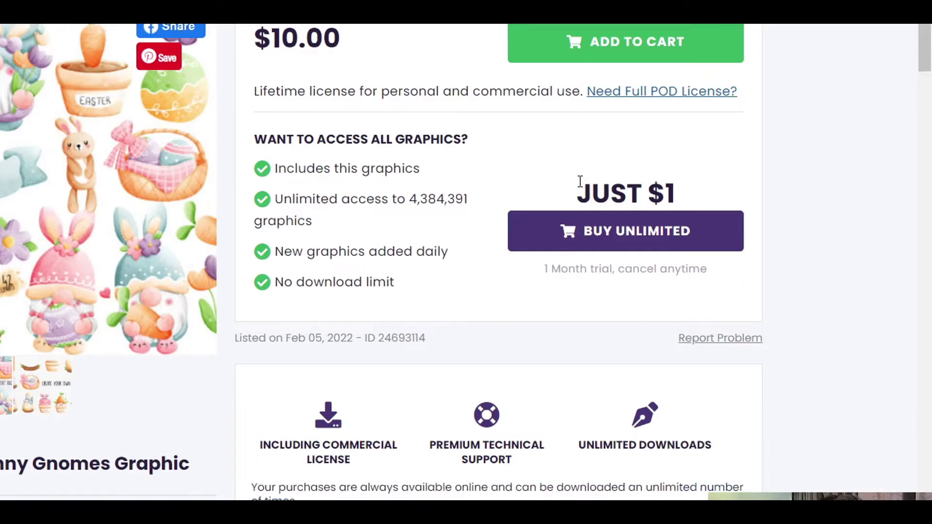
# Step: Note the $1 subscription offer, then read the Single Sales License terms down to Basic POD Usage
pyautogui.moveTo(580, 181); pyautogui.dragTo(738, 266)
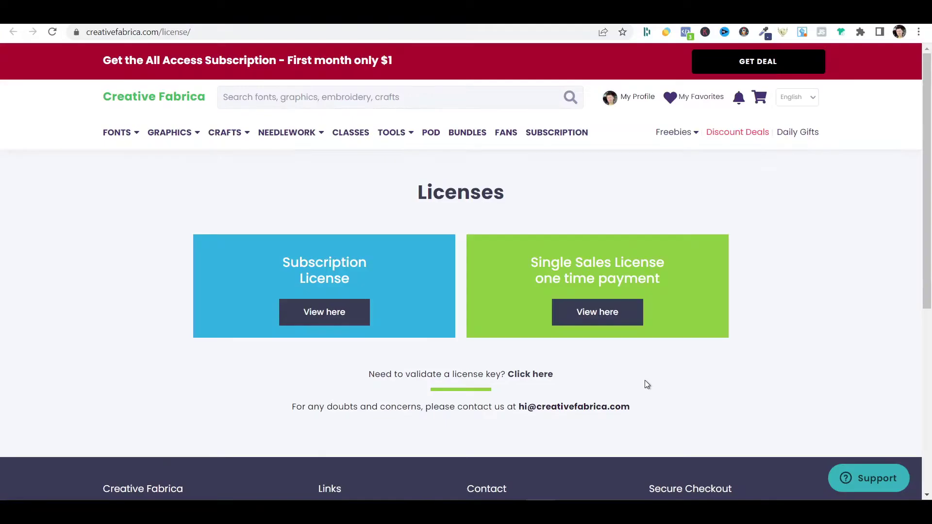
pyautogui.click(620, 320)
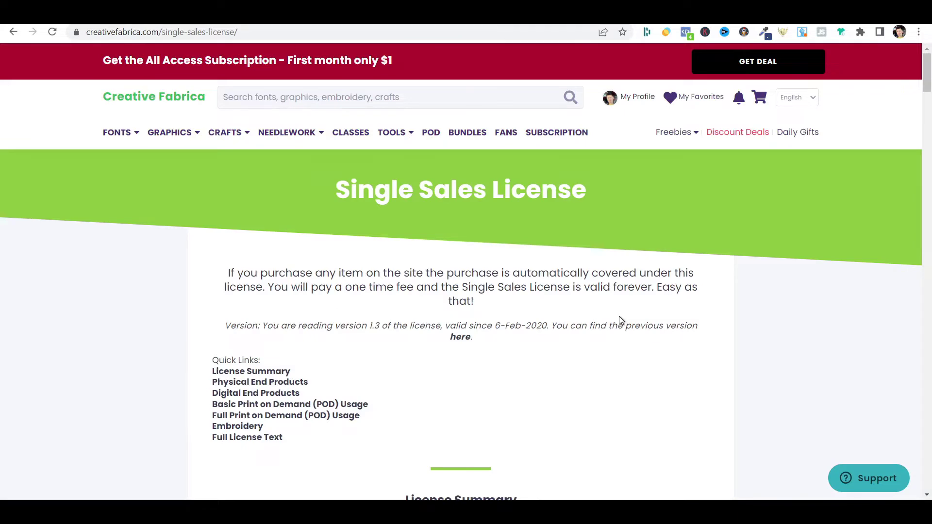
pyautogui.scroll(-7, 620, 320)
pyautogui.scroll(-8, 620, 320)
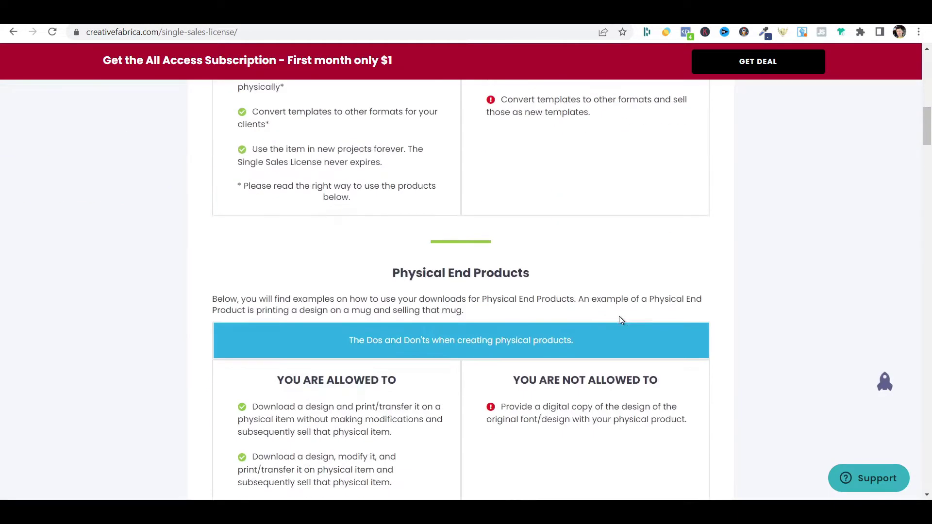
pyautogui.scroll(-10, 620, 320)
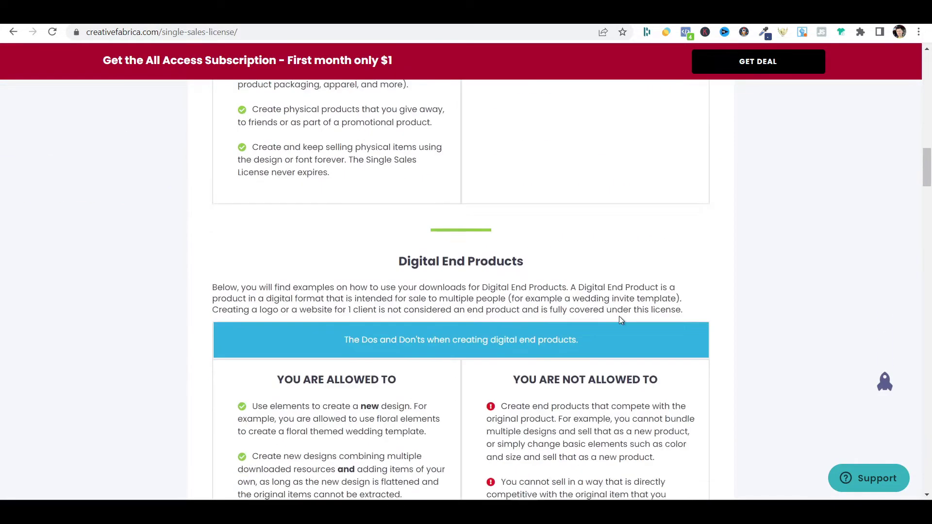
pyautogui.scroll(-8, 620, 320)
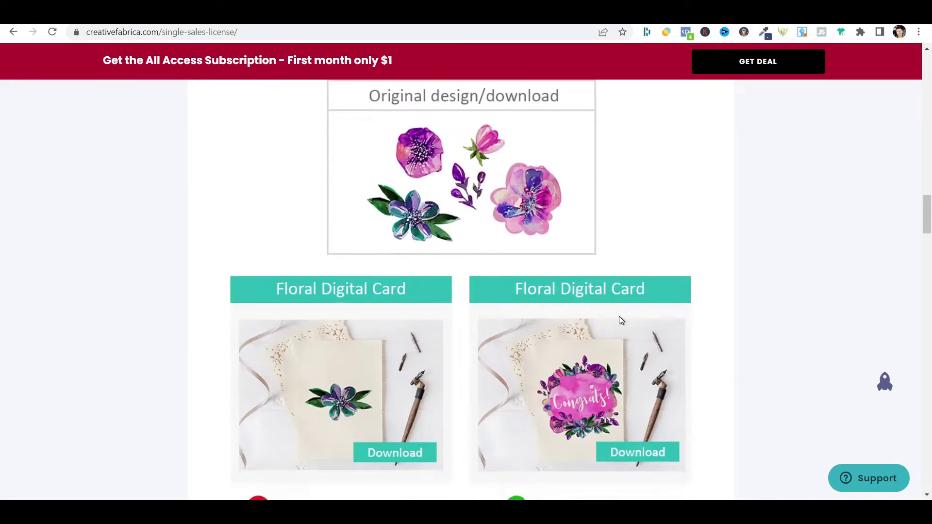
pyautogui.scroll(-9, 619, 316)
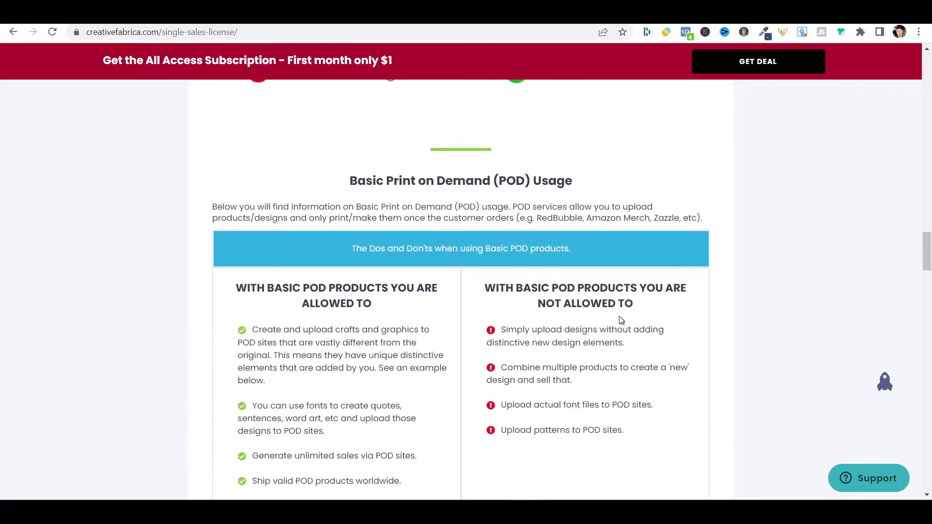
pyautogui.scroll(-7, 619, 317)
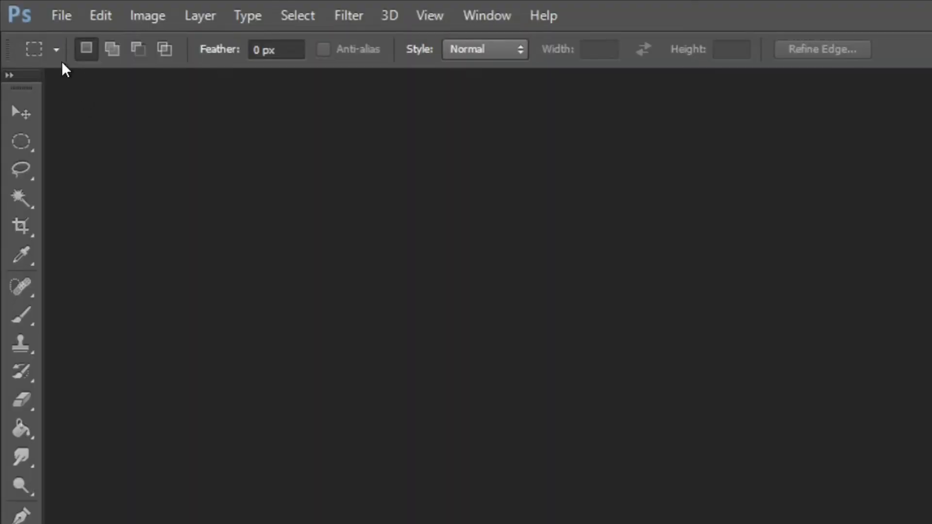
# Step: Create a 4500 × 5400 px, 300 ppi RGB document with a White background
pyautogui.click(55, 16)
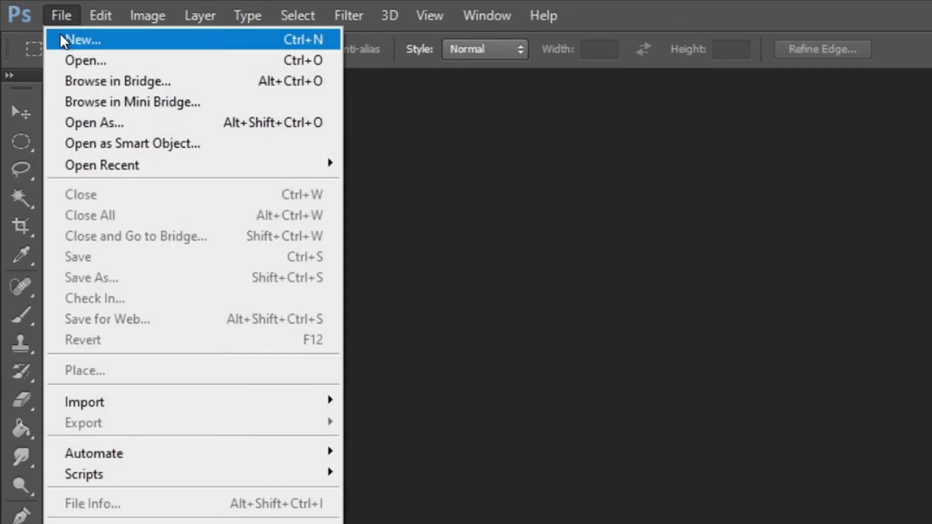
pyautogui.click(62, 40)
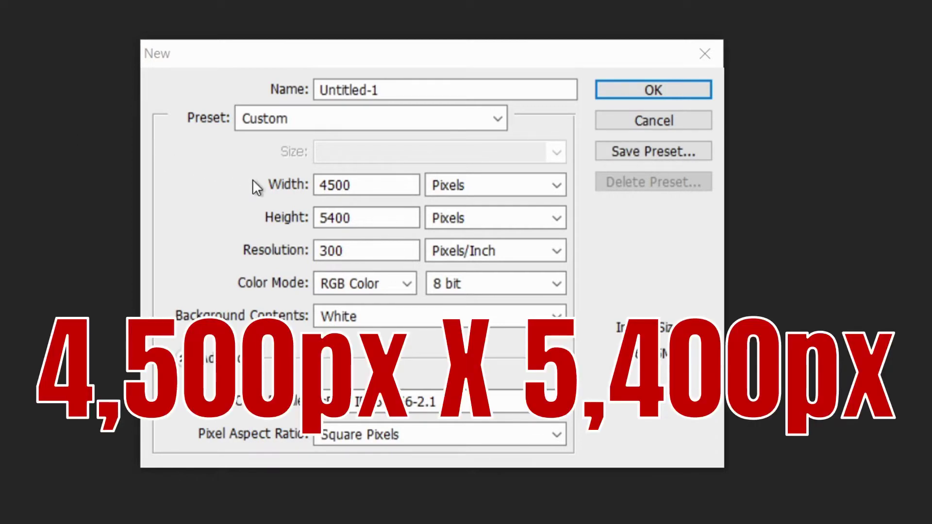
pyautogui.click(249, 213)
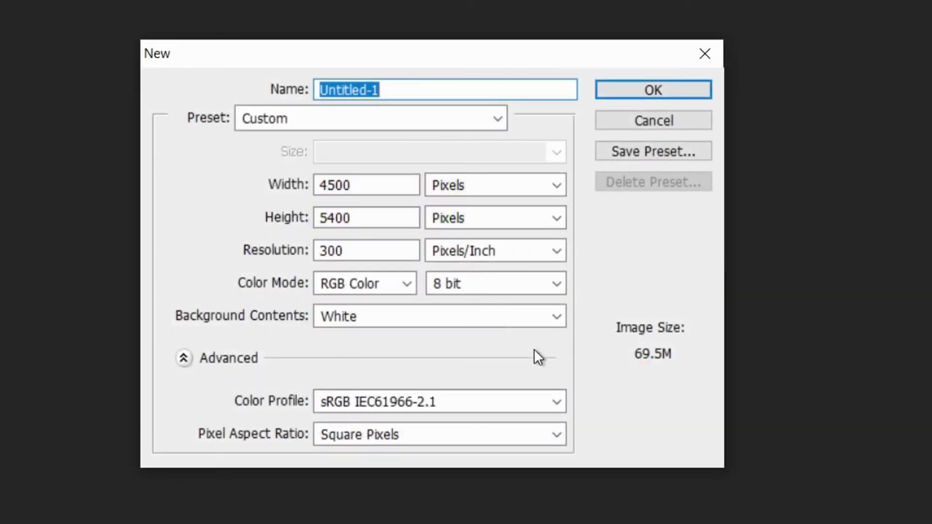
pyautogui.click(557, 319)
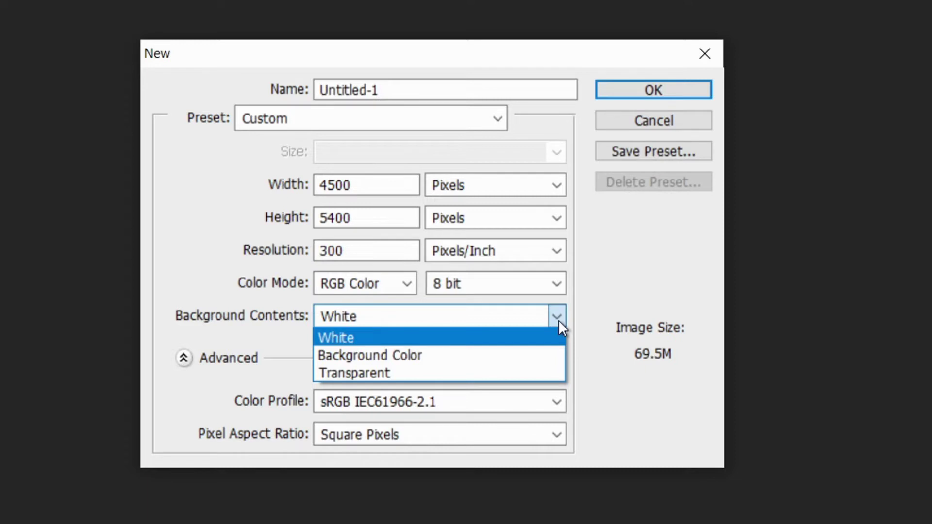
pyautogui.click(527, 335)
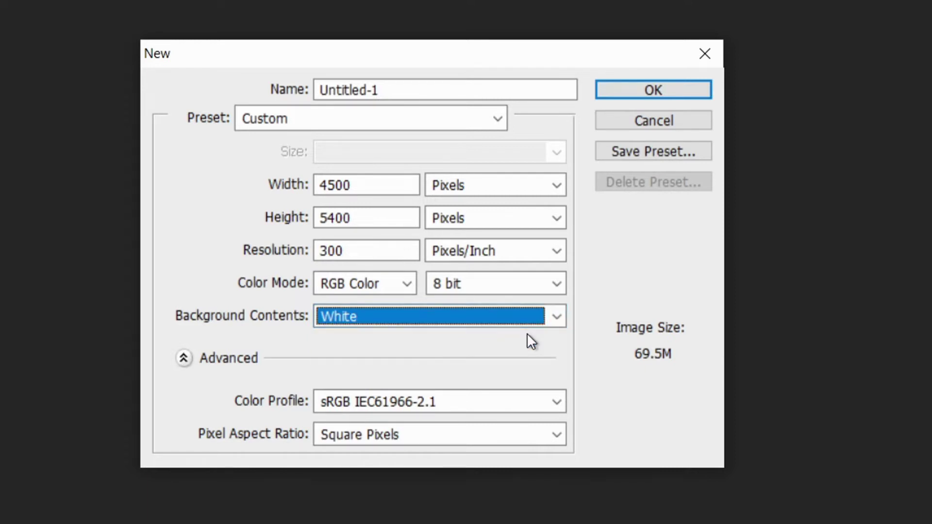
pyautogui.press('Tab')
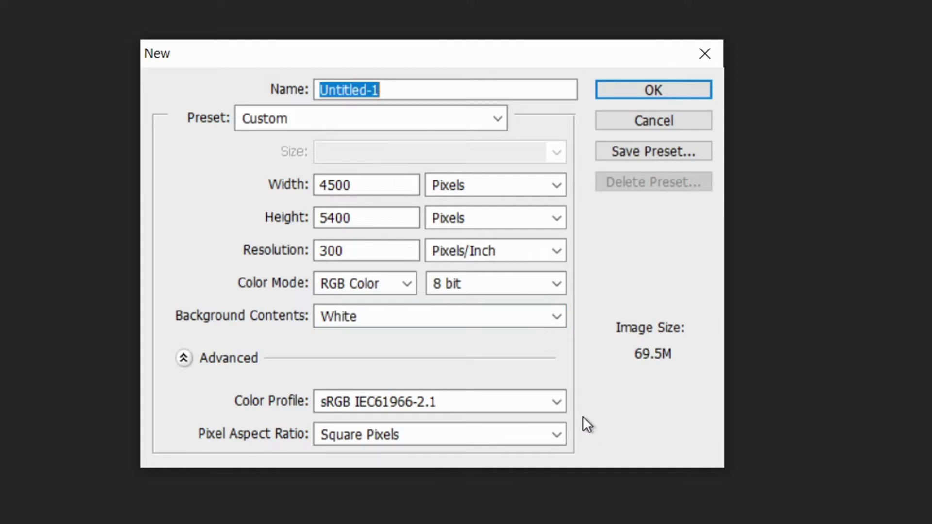
pyautogui.click(697, 90)
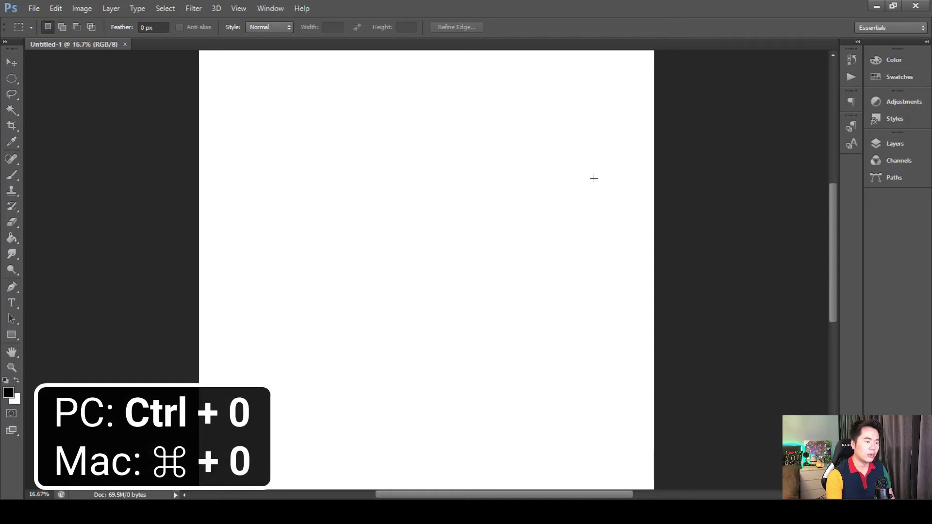
# Step: Fit the canvas on screen with Ctrl+0 and keep the Layers panel docked open
pyautogui.hotkey('ctrl', '0')
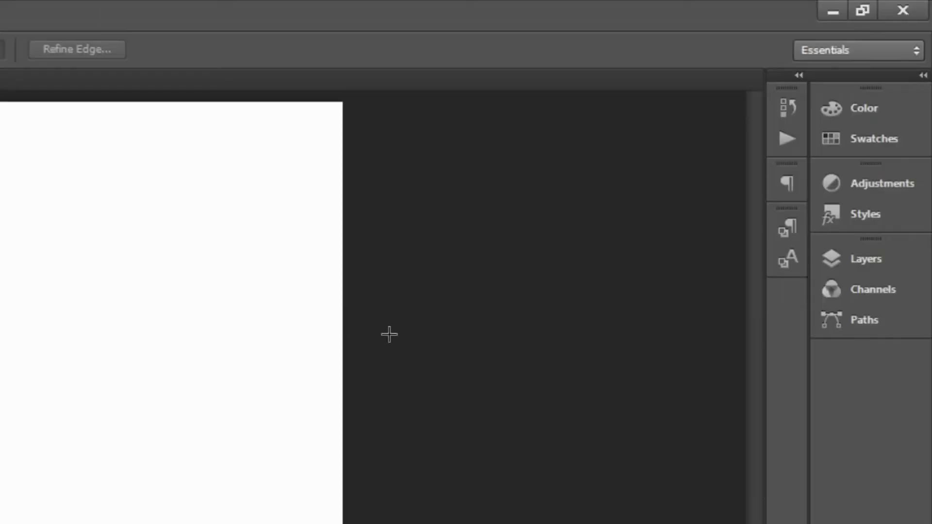
pyautogui.click(891, 260)
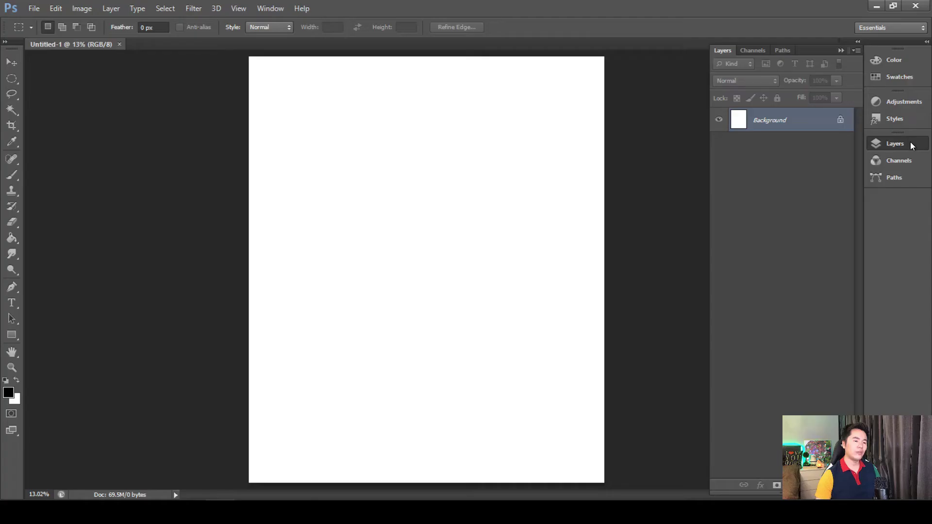
pyautogui.click(911, 145)
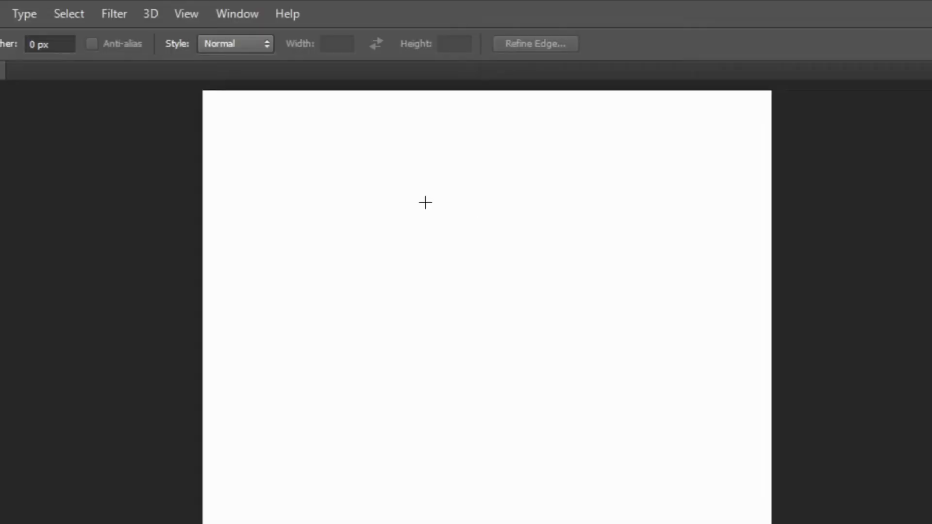
pyautogui.click(248, 13)
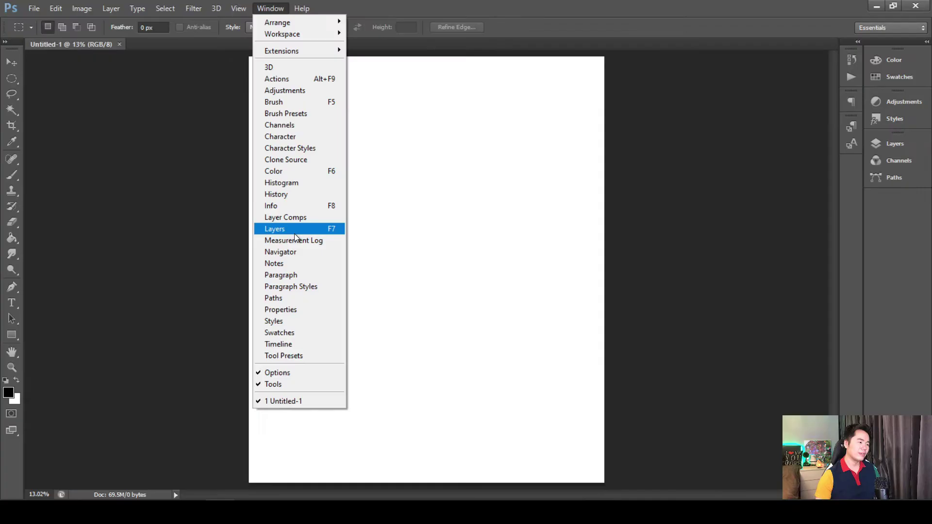
pyautogui.click(275, 374)
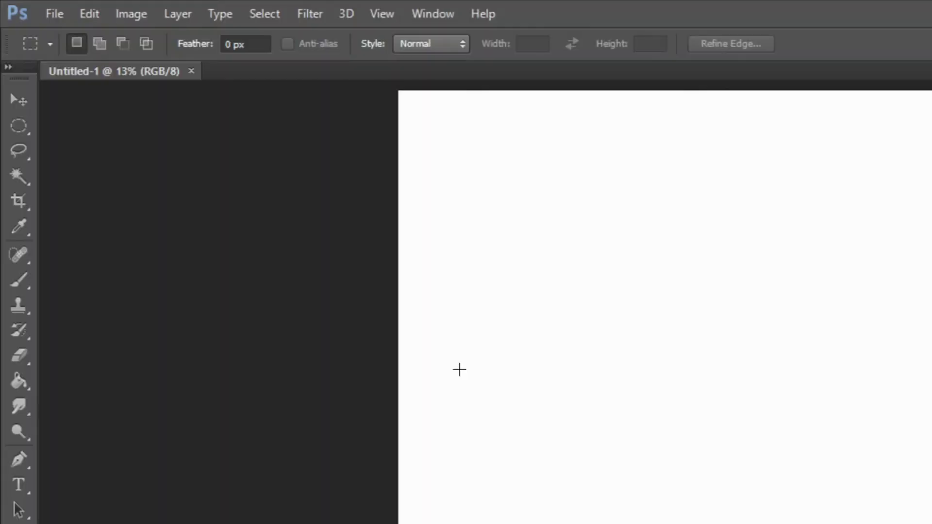
# Step: Turn on the rulers from the View menu
pyautogui.hotkey('ctrl', 'r')
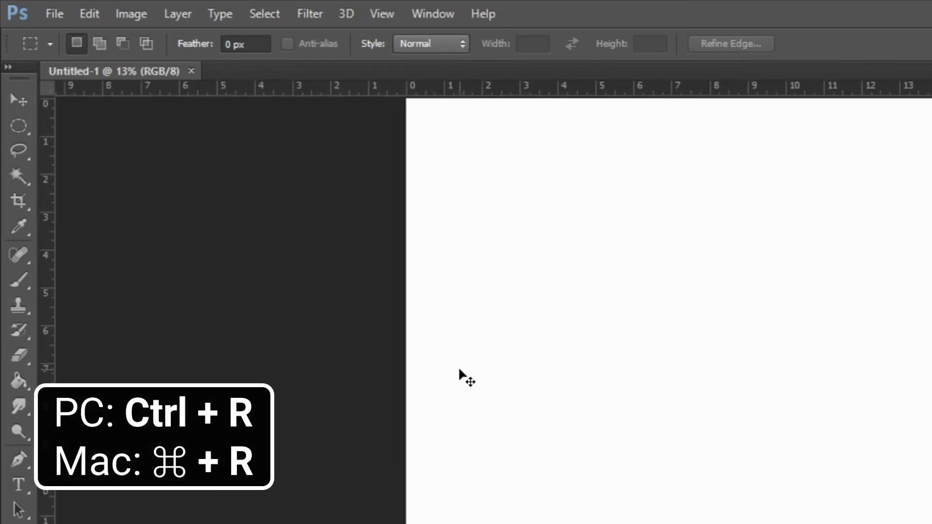
pyautogui.hotkey('ctrl', 'r')
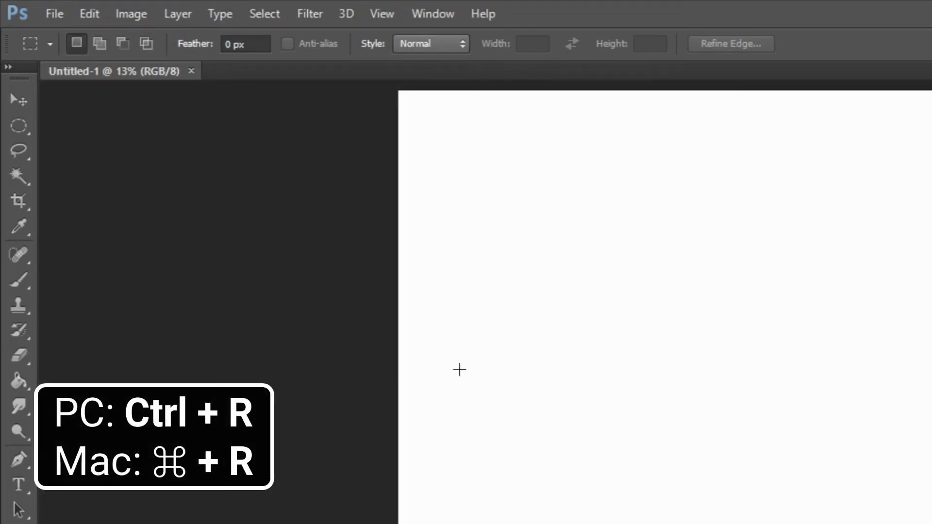
pyautogui.click(401, 15)
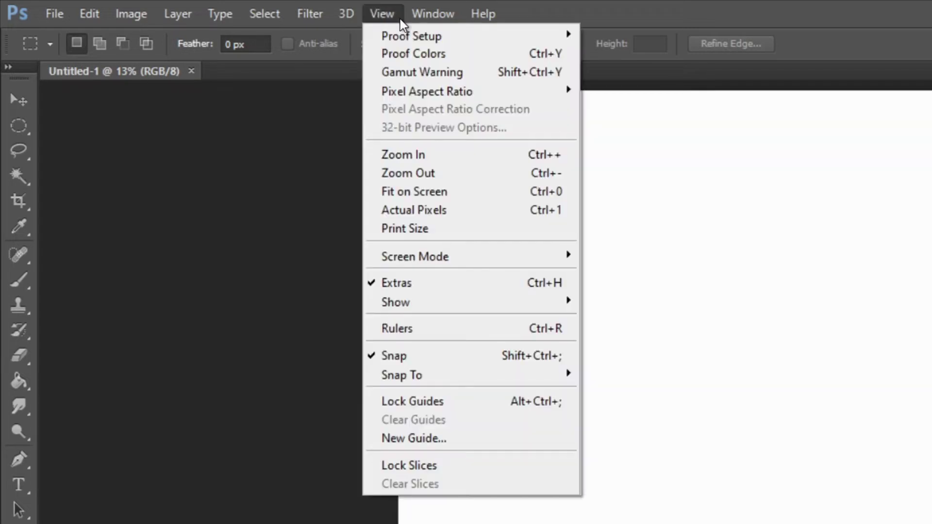
pyautogui.click(394, 327)
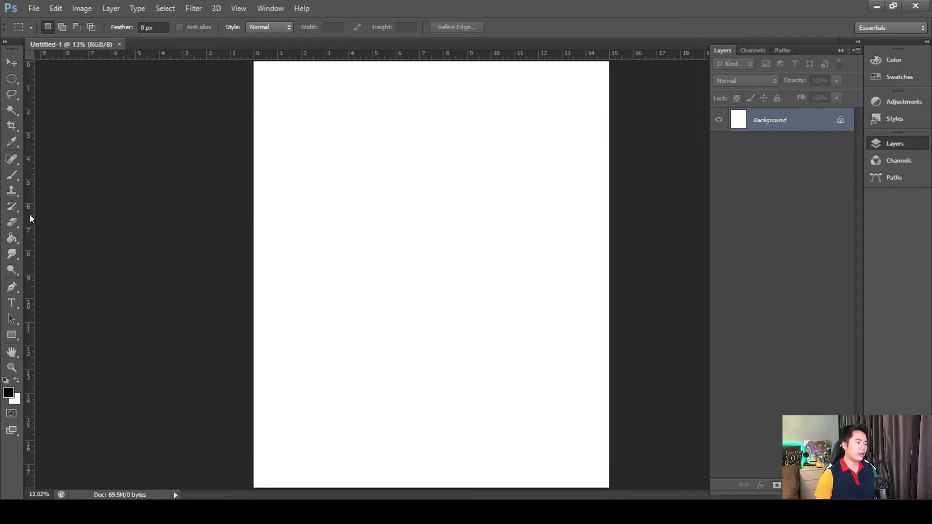
# Step: Place vertical and horizontal guides crossing at the canvas centre and check guide visibility
pyautogui.moveTo(31, 215); pyautogui.dragTo(427, 255)
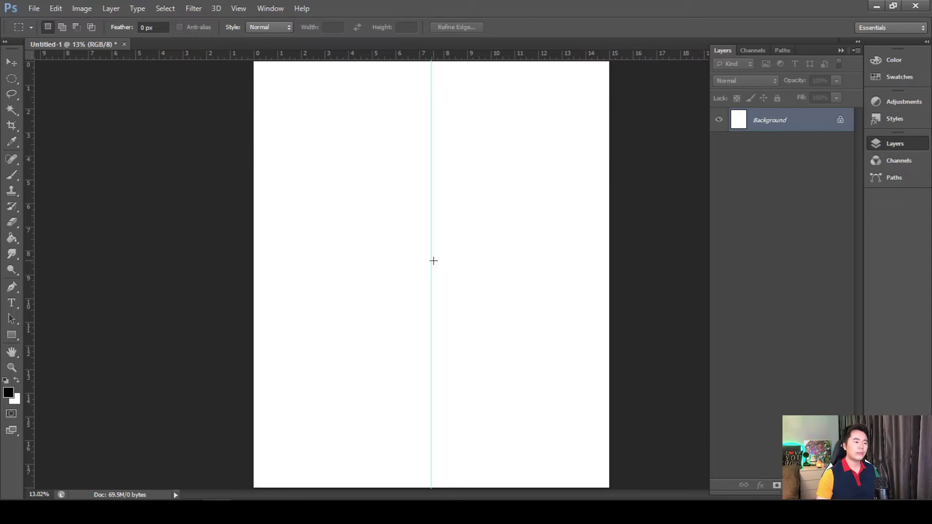
pyautogui.moveTo(519, 56); pyautogui.dragTo(530, 276)
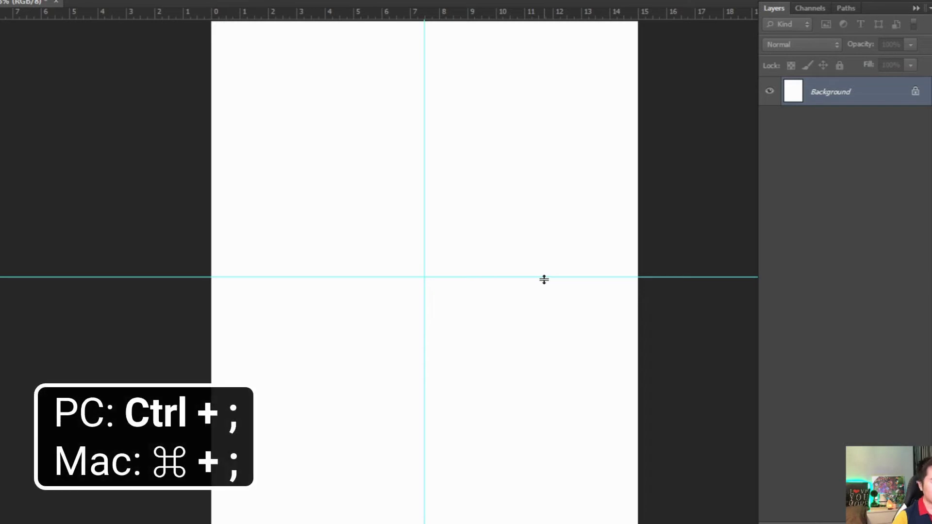
pyautogui.hotkey('ctrl', ';')
pyautogui.hotkey('ctrl', ';')
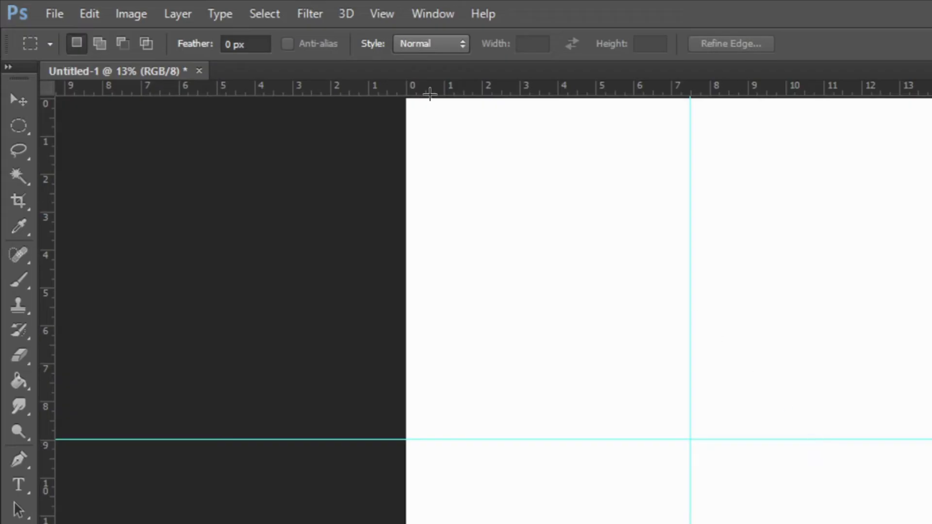
pyautogui.click(391, 14)
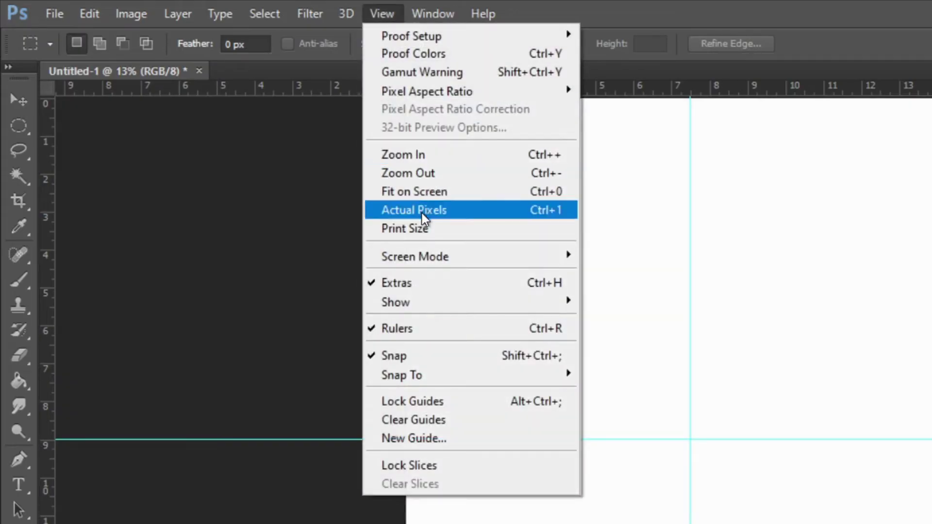
pyautogui.moveTo(435, 300)
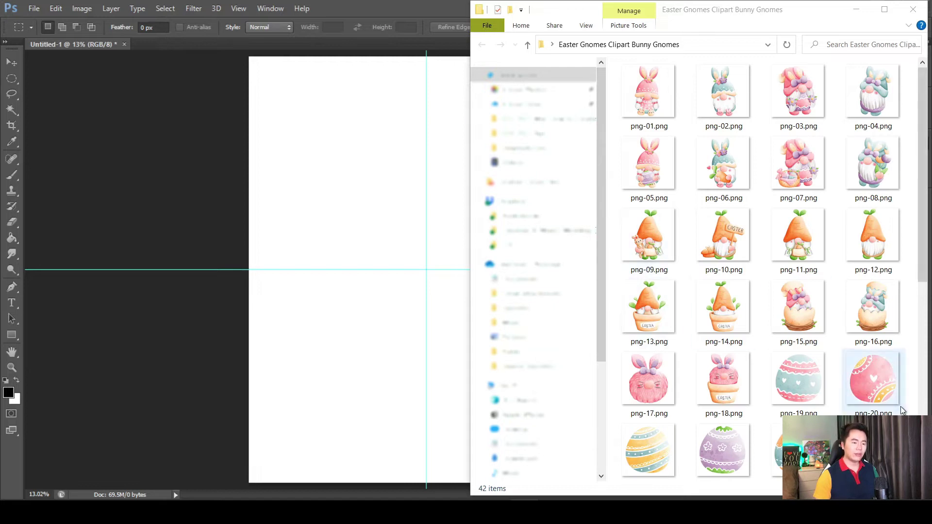
# Step: Place the pink egg (png-20), bunny gnome (png-07) and ribbon banner (png-34) onto the canvas centre
pyautogui.moveTo(884, 397); pyautogui.dragTo(370, 324)
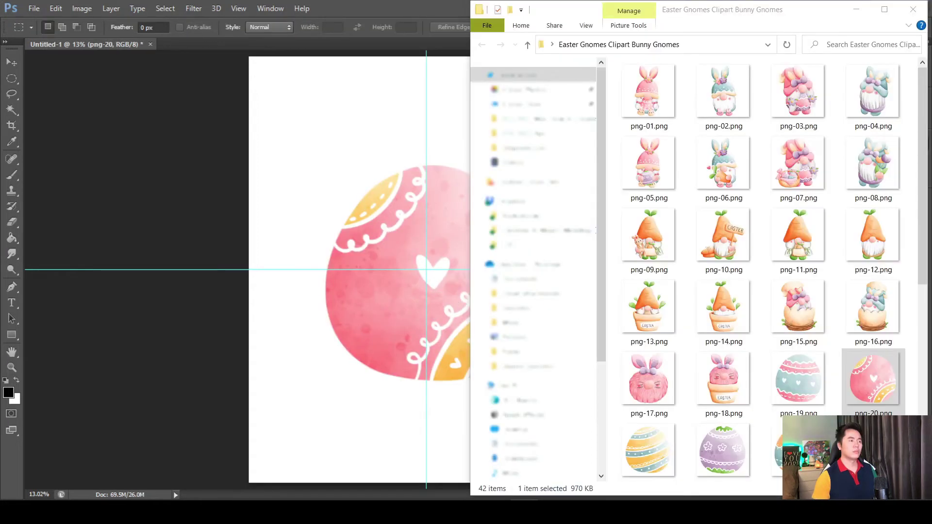
pyautogui.moveTo(816, 172); pyautogui.dragTo(406, 240)
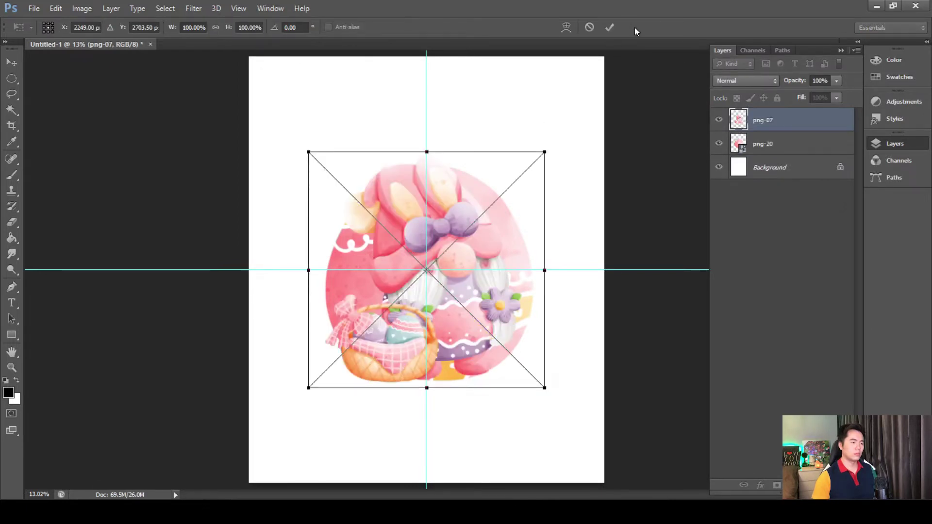
pyautogui.click(609, 27)
pyautogui.hotkey('alt', 'Tab')
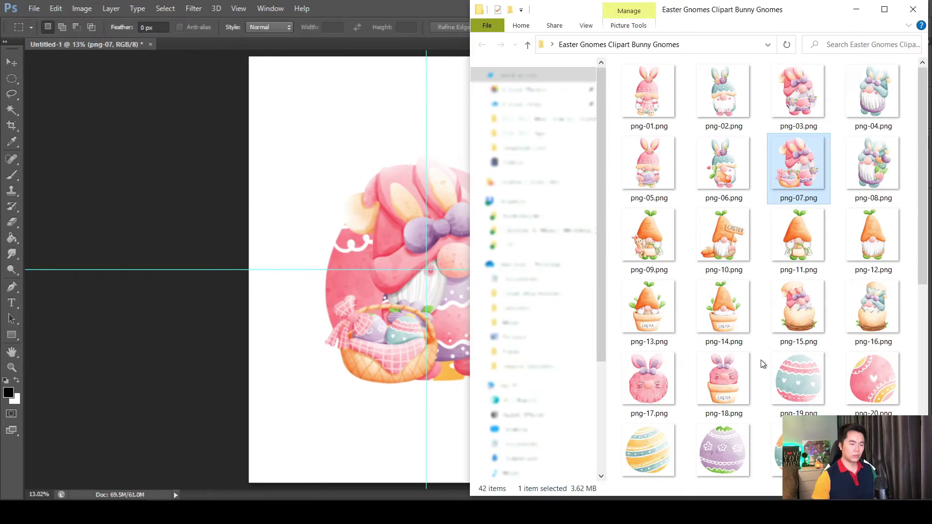
pyautogui.scroll(-5, 763, 364)
pyautogui.moveTo(731, 307); pyautogui.dragTo(401, 308)
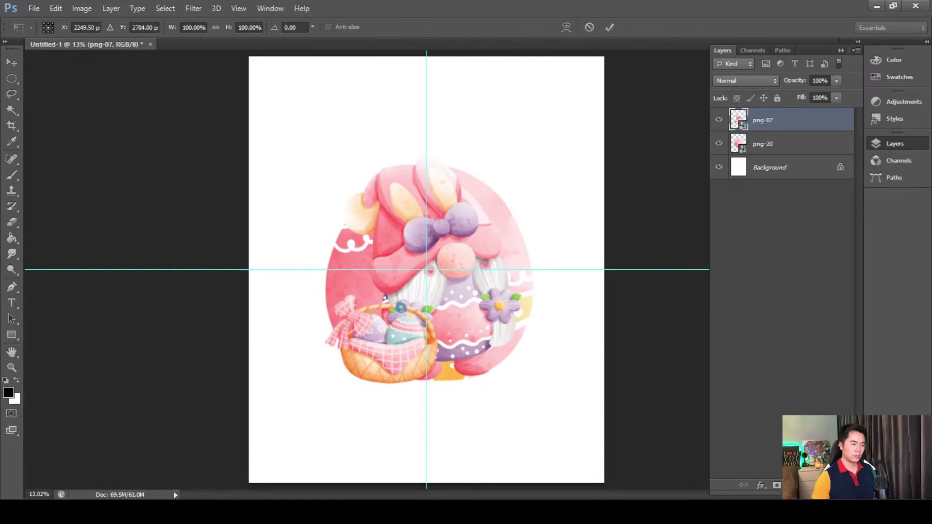
pyautogui.click(610, 27)
# Step: Switch to the Zoom tool and bring up the Window menu's panel and workspace list
pyautogui.press('z')
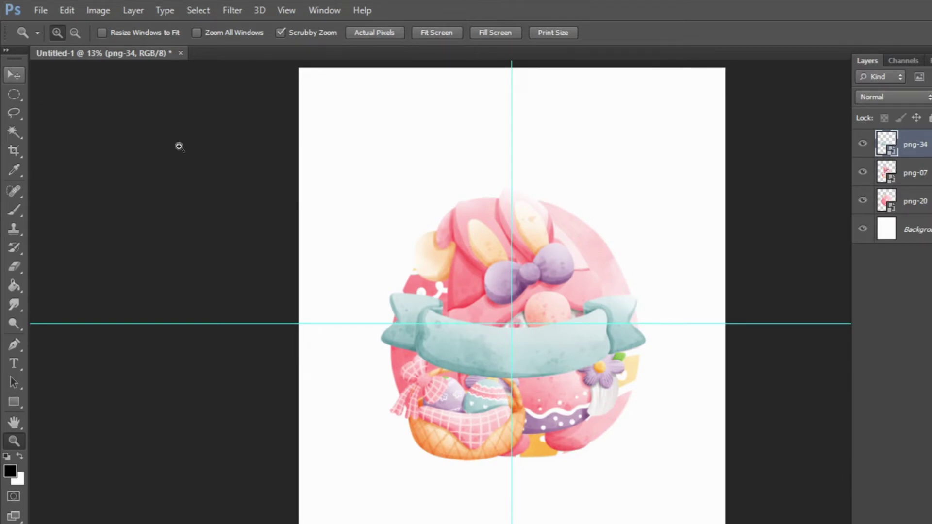
pyautogui.click(325, 9)
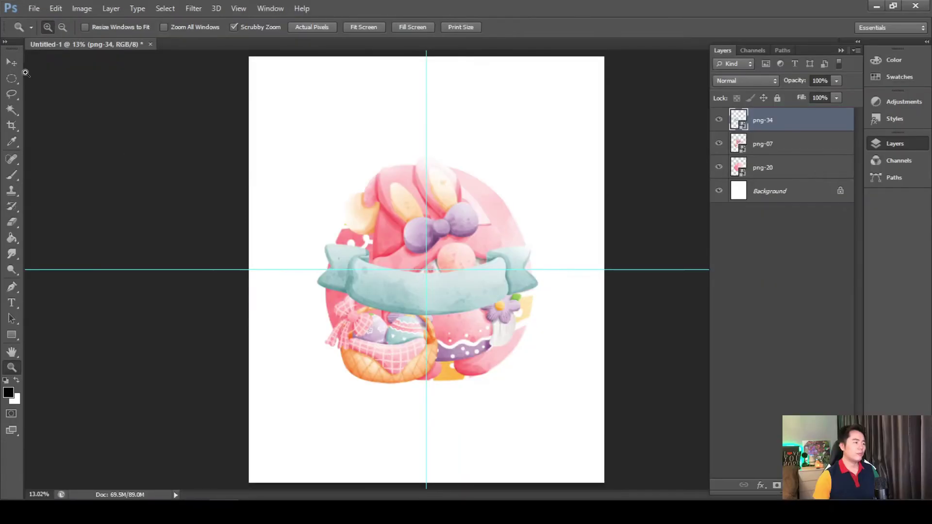
# Step: Move the ribbon banner straight down below the egg and the gnome to the top-left corner
pyautogui.click(17, 66)
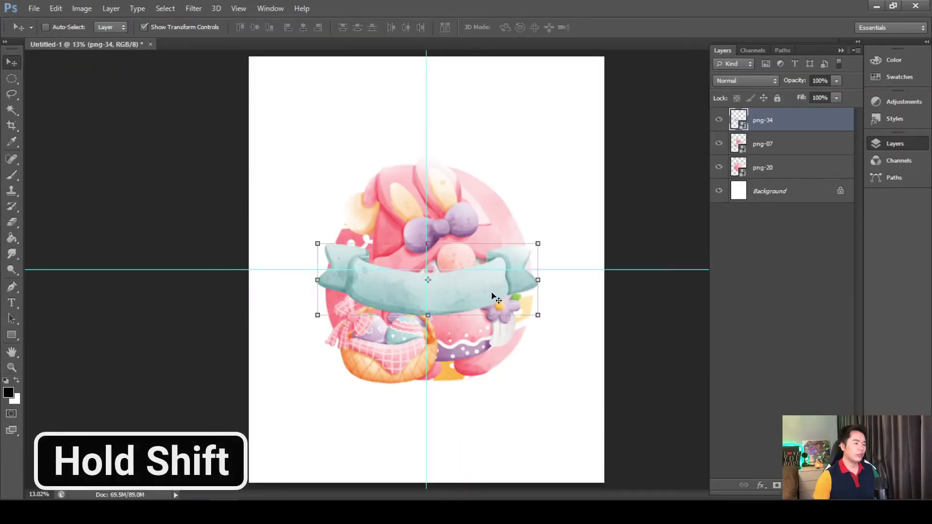
pyautogui.moveTo(491, 302); pyautogui.dragTo(458, 426)
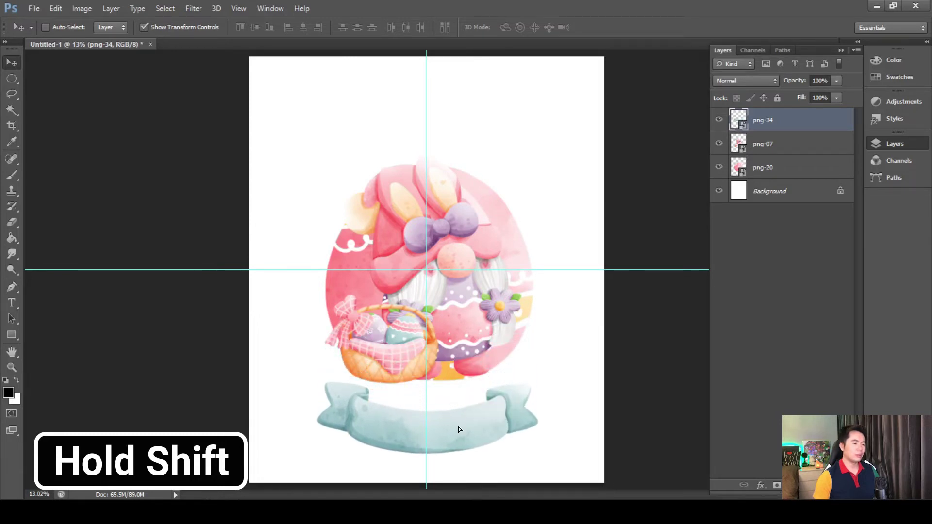
pyautogui.keyDown('ctrl'); pyautogui.click(437, 226); pyautogui.keyUp('ctrl')
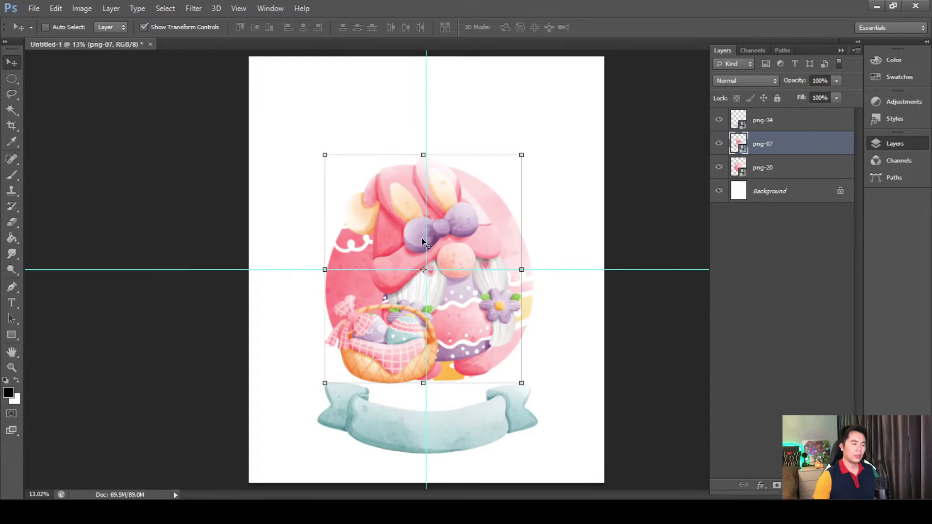
pyautogui.moveTo(421, 235); pyautogui.dragTo(351, 139)
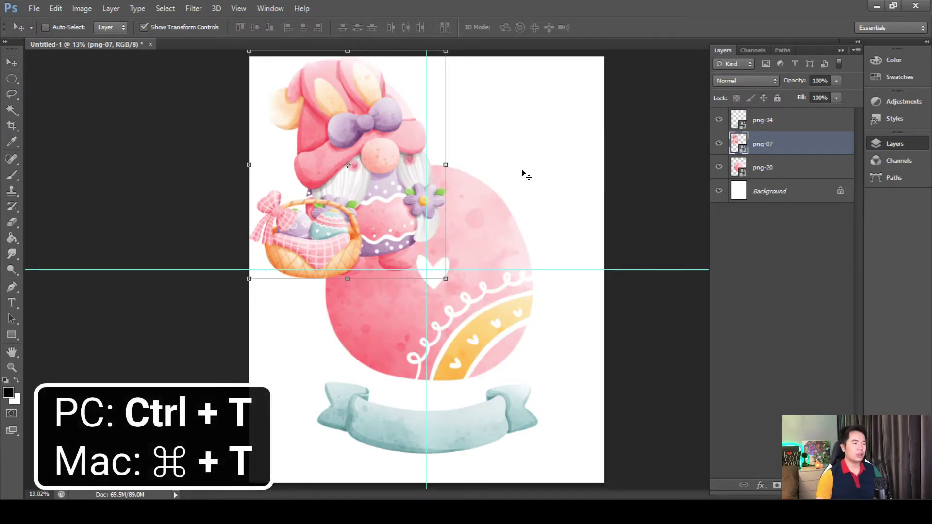
# Step: Free-transform the bunny gnome proportionally down to about 64.67% and commit
pyautogui.hotkey('ctrl', 't')
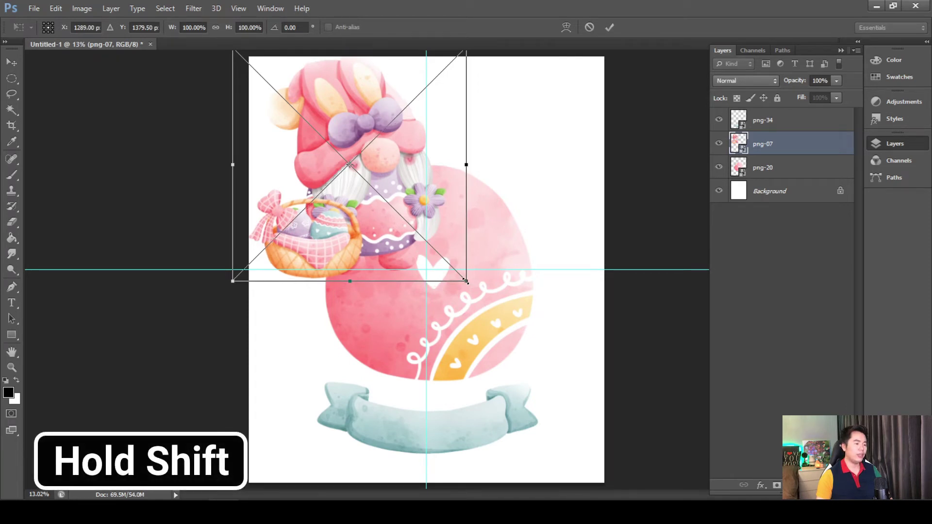
pyautogui.moveTo(469, 284); pyautogui.dragTo(376, 210)
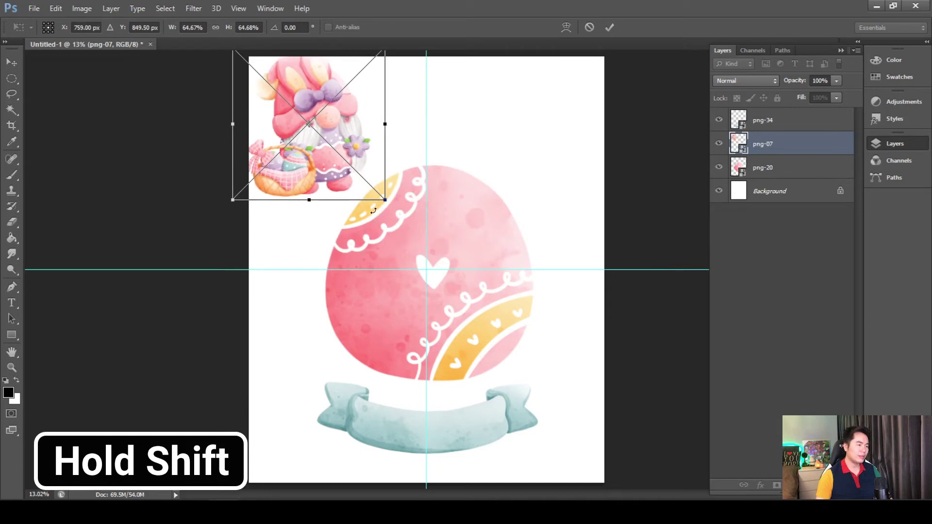
pyautogui.click(609, 27)
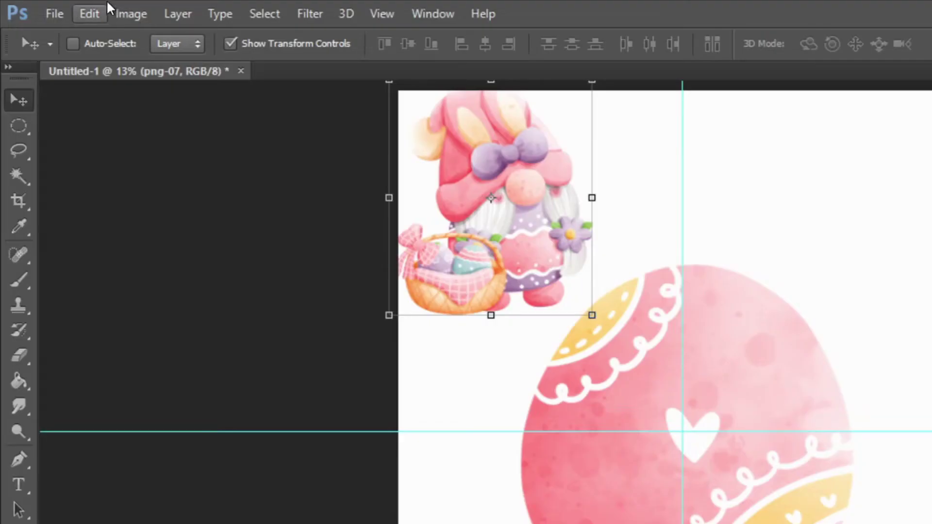
# Step: Open the Edit menu and dismiss it without choosing a command
pyautogui.click(105, 15)
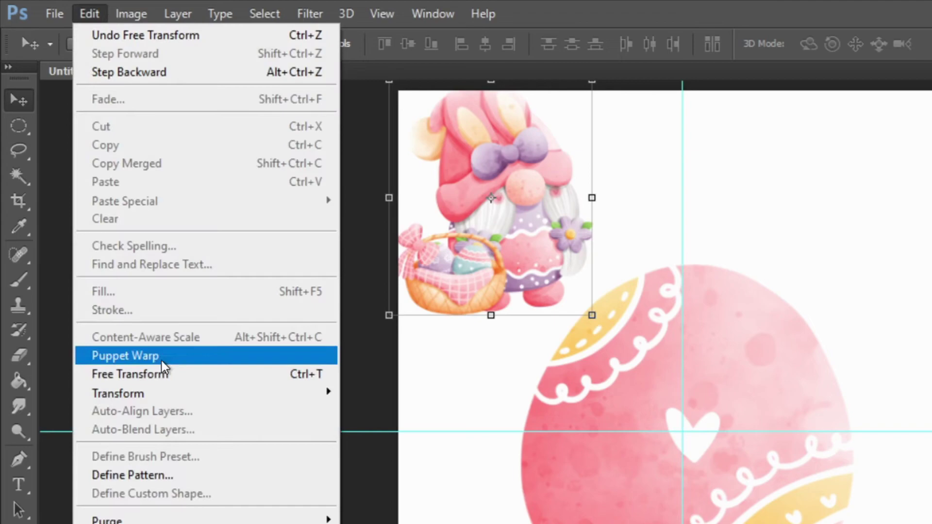
pyautogui.press('Escape')
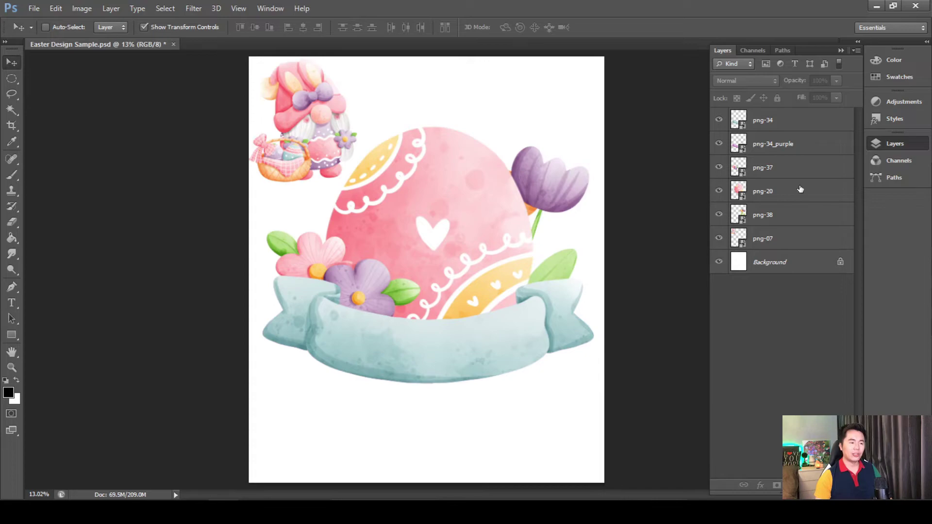
# Step: Load the png-34 ribbon banner's outline as a selection, then go to Layer > New Adjustment Layer
pyautogui.click(791, 122)
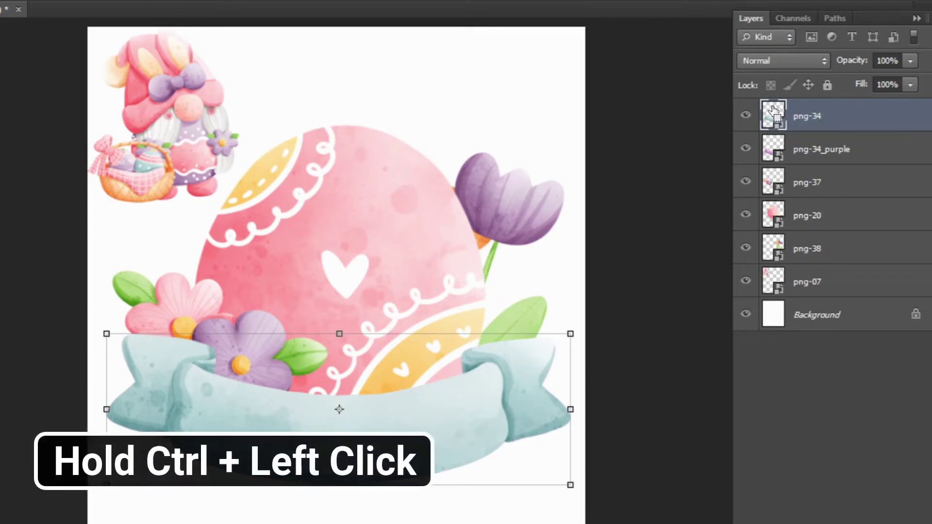
pyautogui.keyDown('ctrl'); pyautogui.click(773, 110); pyautogui.keyUp('ctrl')
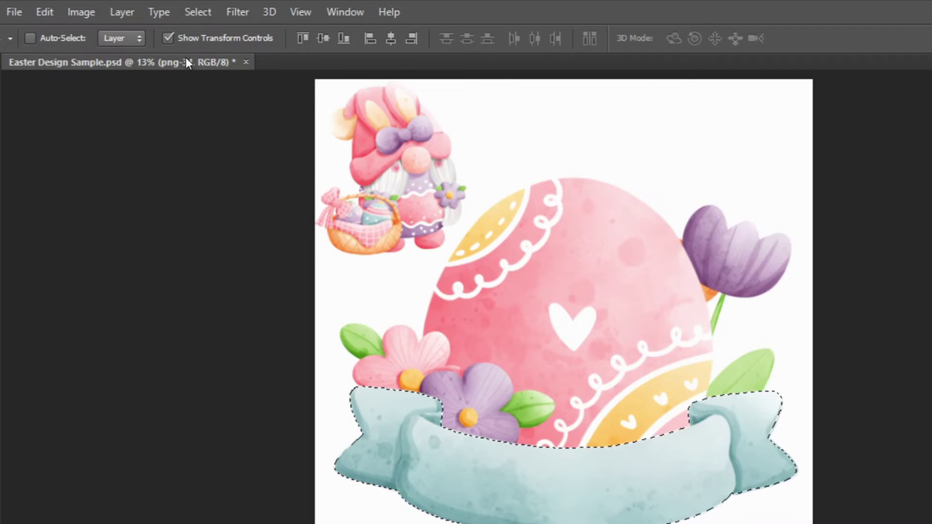
pyautogui.click(133, 13)
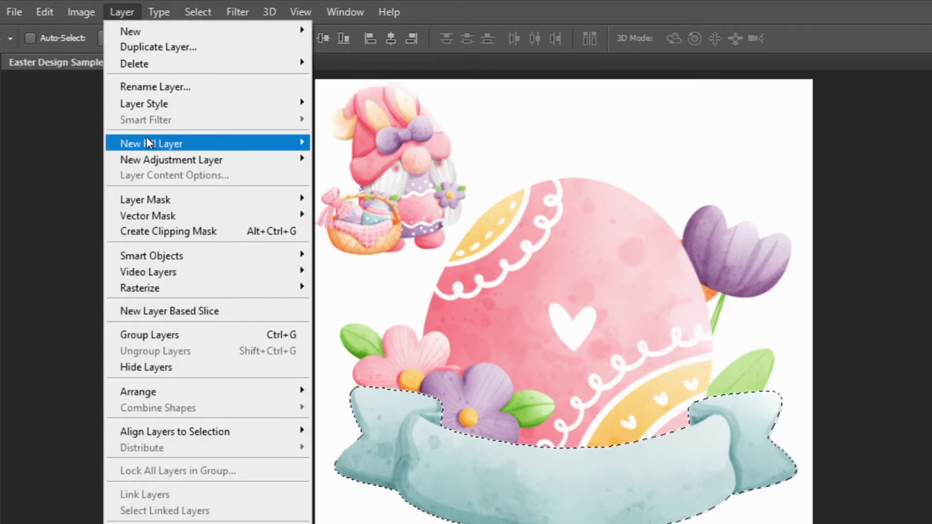
pyautogui.moveTo(153, 158)
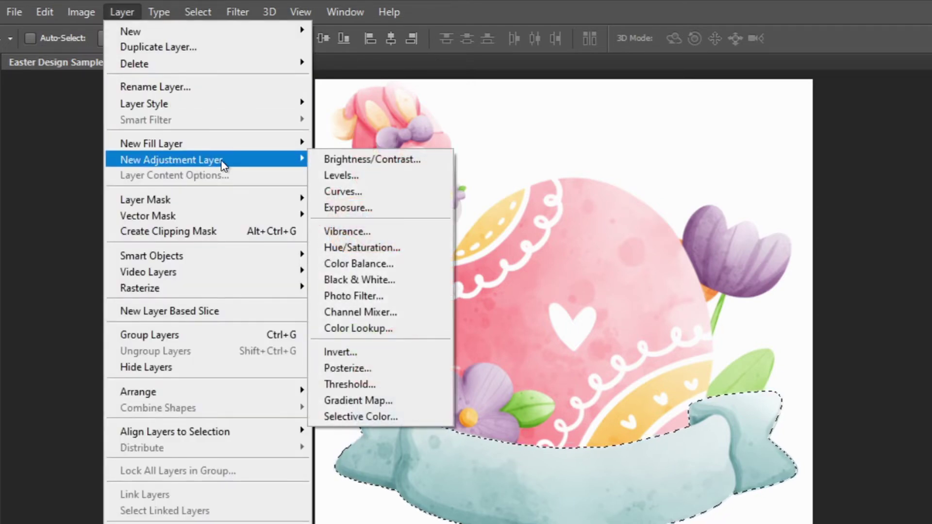
# Step: Add a Hue/Saturation 1 adjustment layer with hue +115 and saturation +25 to turn the ribbon purple
pyautogui.click(364, 249)
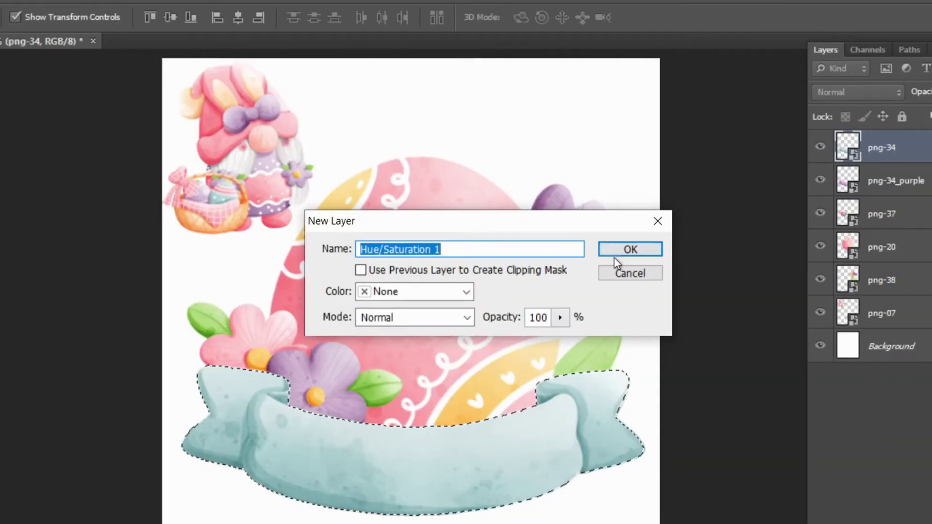
pyautogui.click(803, 270)
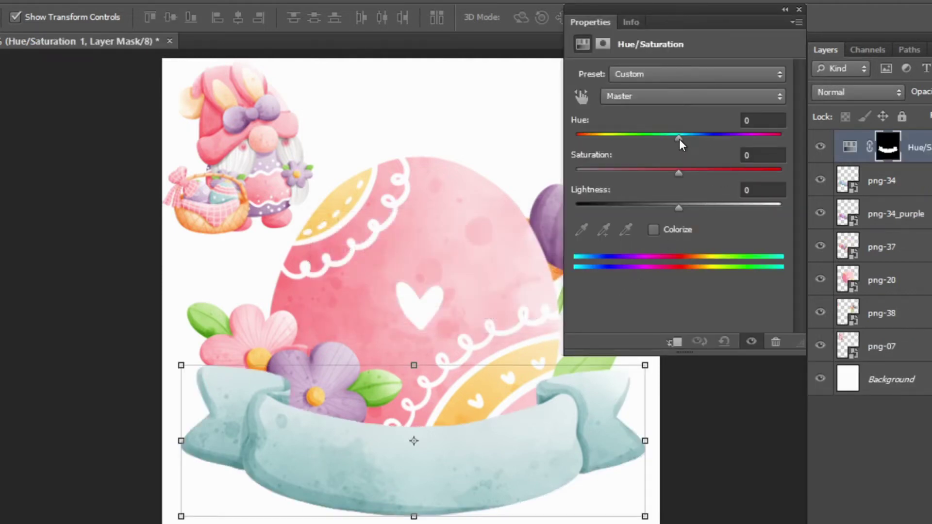
pyautogui.moveTo(679, 140); pyautogui.dragTo(753, 154)
pyautogui.moveTo(679, 172); pyautogui.dragTo(703, 173)
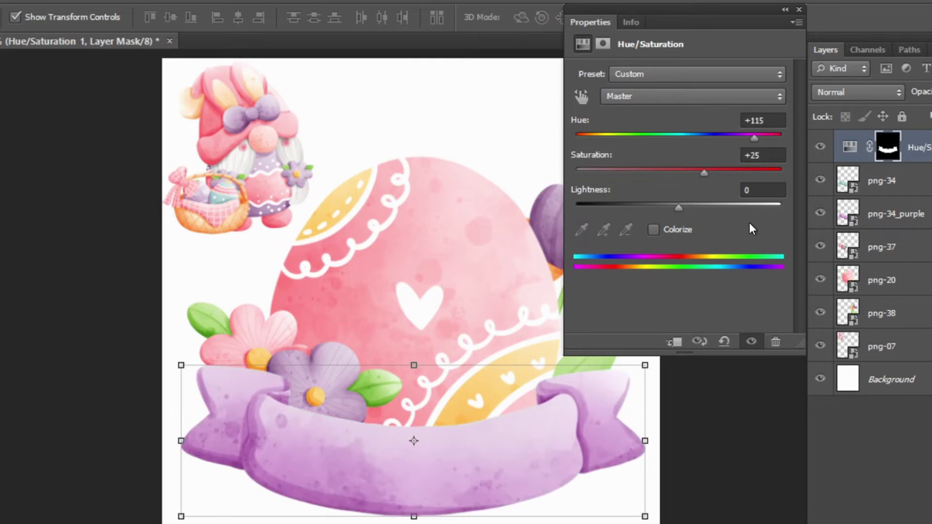
pyautogui.click(802, 7)
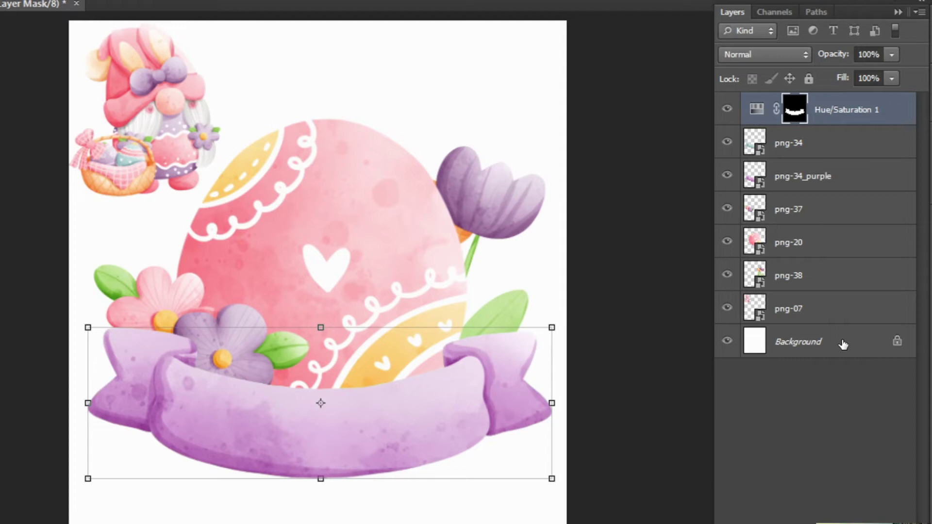
# Step: Turn off visibility of the white Background layer
pyautogui.click(727, 345)
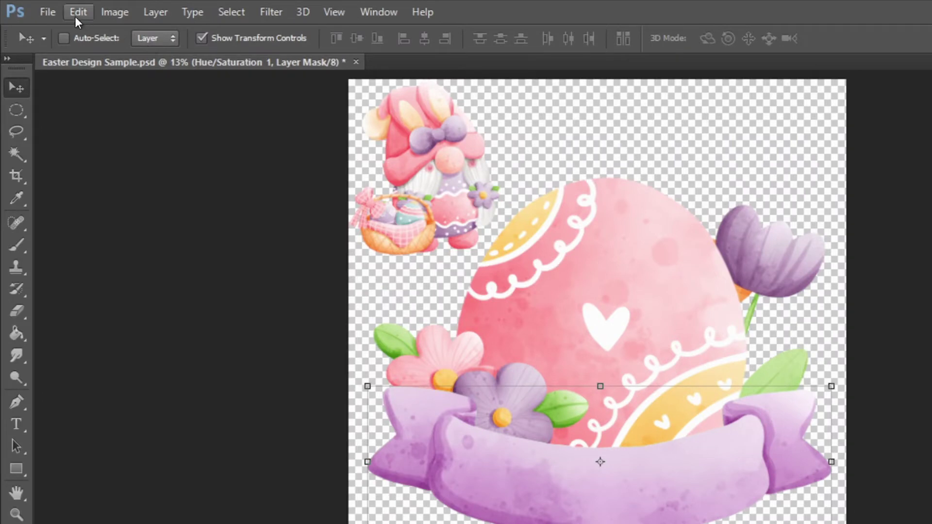
# Step: Save a copy as Easter Design Sample.png in PNG format, accepting the default PNG options
pyautogui.click(49, 13)
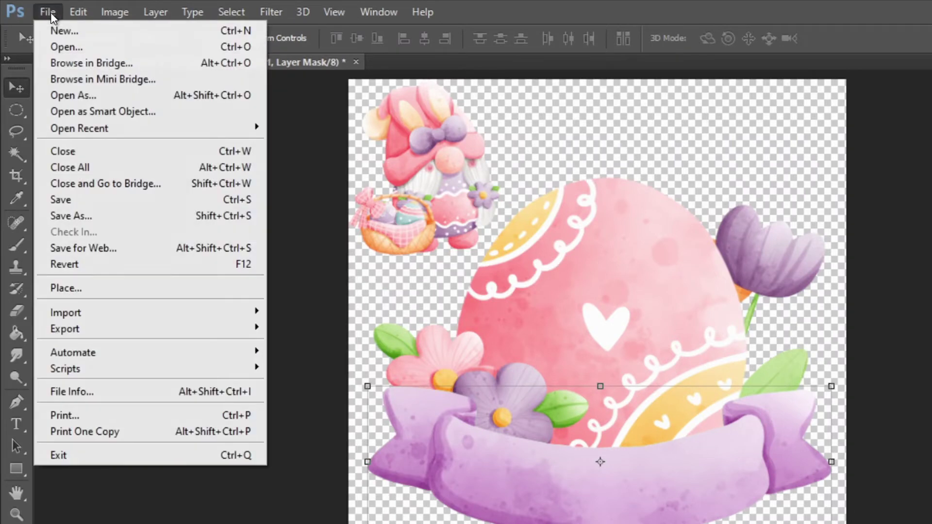
pyautogui.click(79, 214)
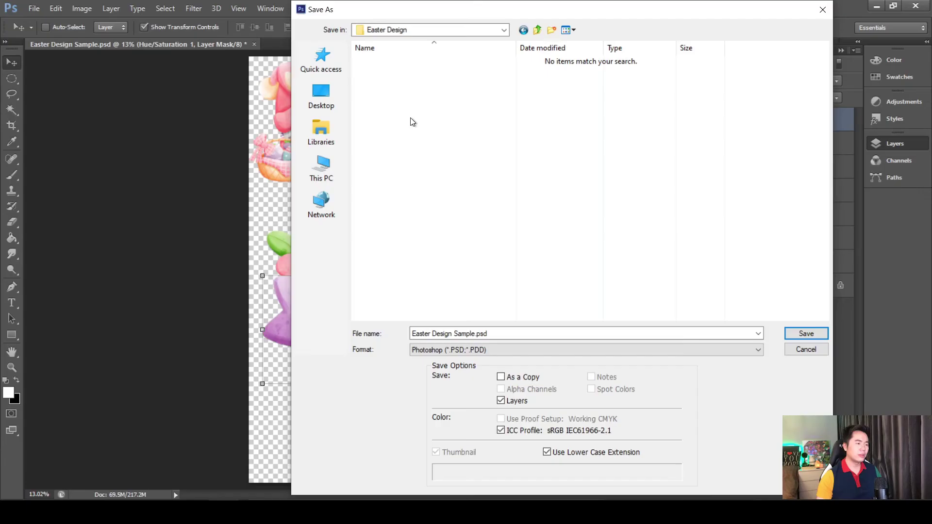
pyautogui.click(755, 349)
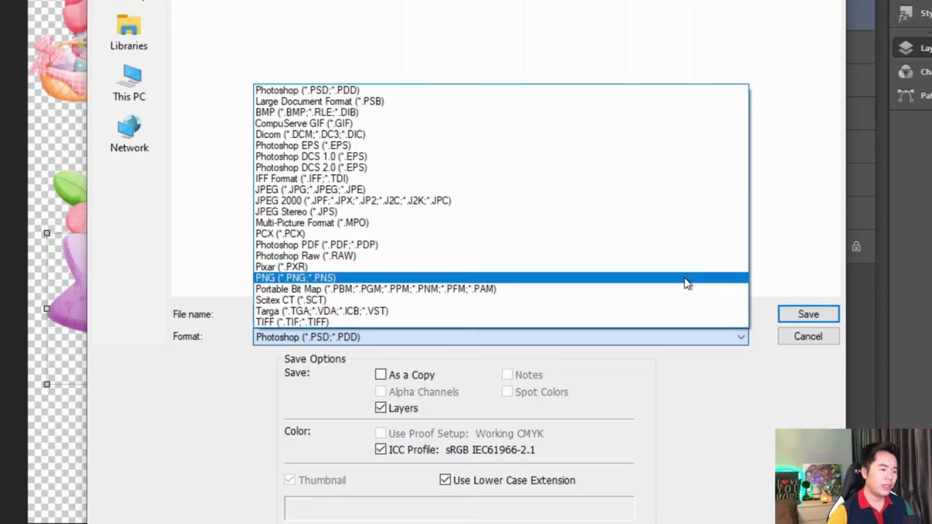
pyautogui.click(687, 283)
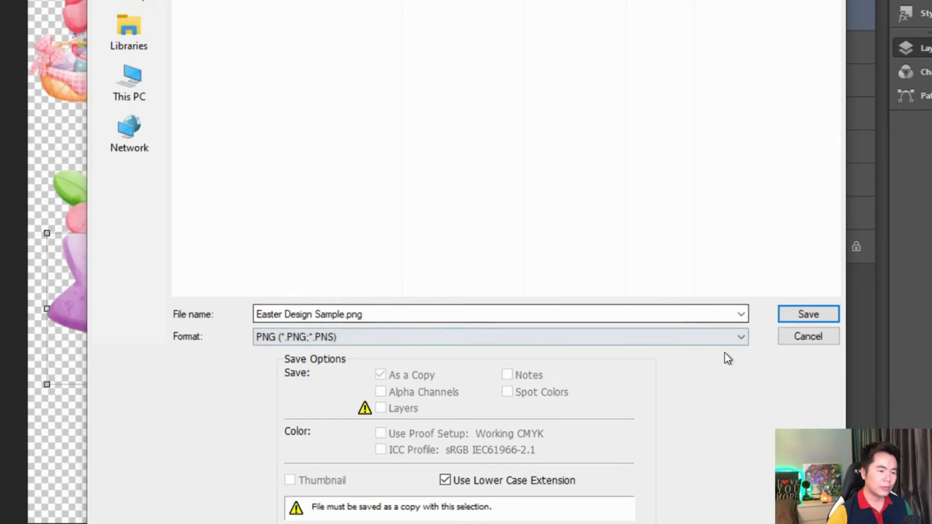
pyautogui.click(808, 315)
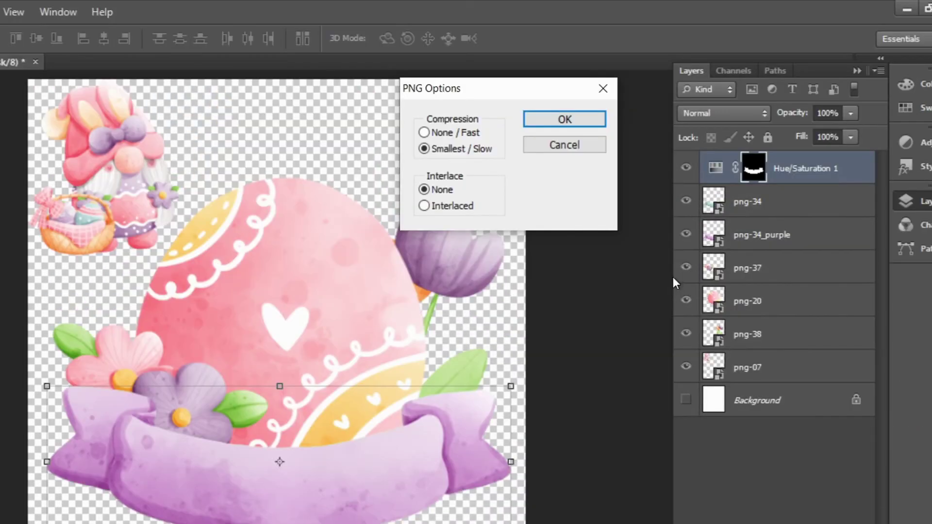
pyautogui.click(578, 123)
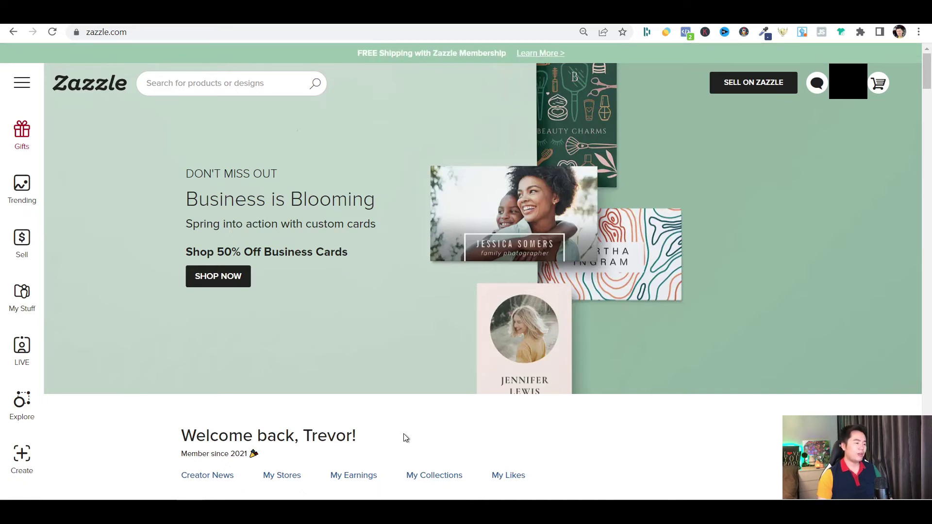
# Step: Go from Zazzle's Start Creating panel to the blank T-shirts page and the kids' t-shirt category
pyautogui.click(28, 457)
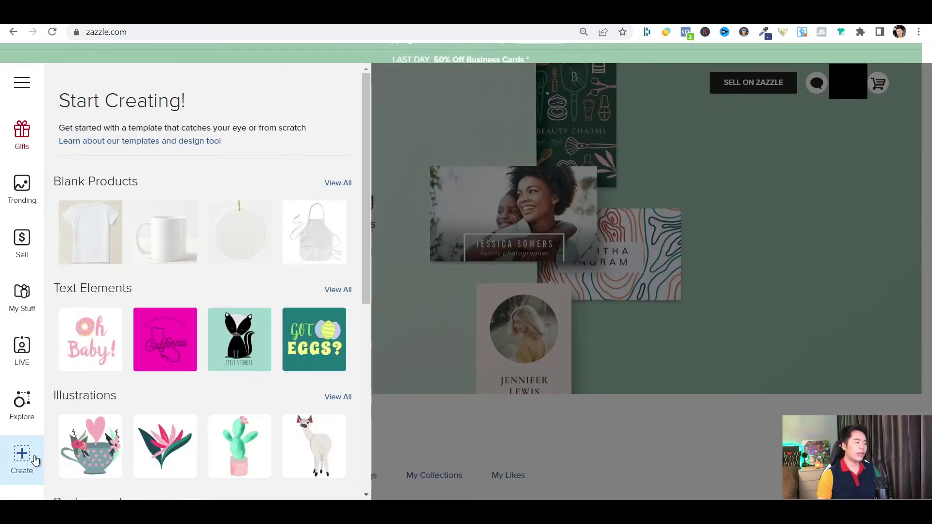
pyautogui.click(107, 242)
pyautogui.scroll(-4, 107, 243)
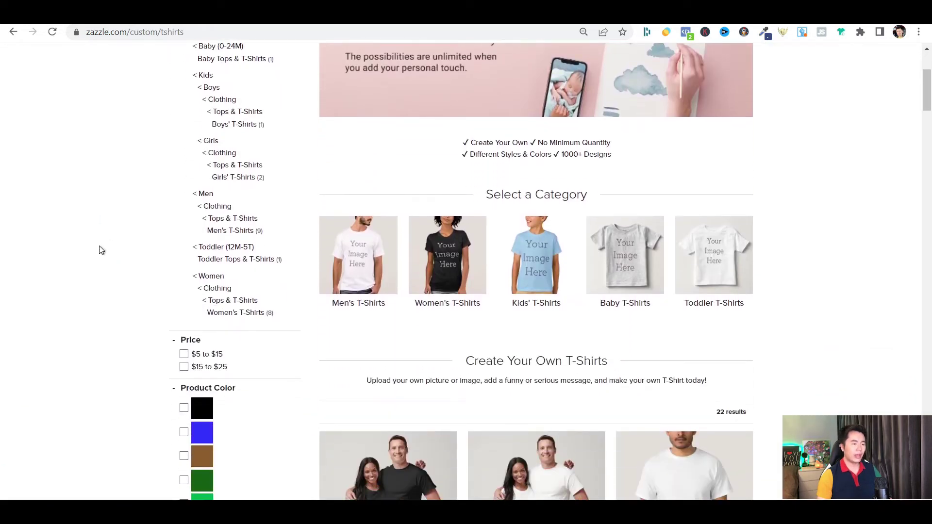
pyautogui.click(553, 275)
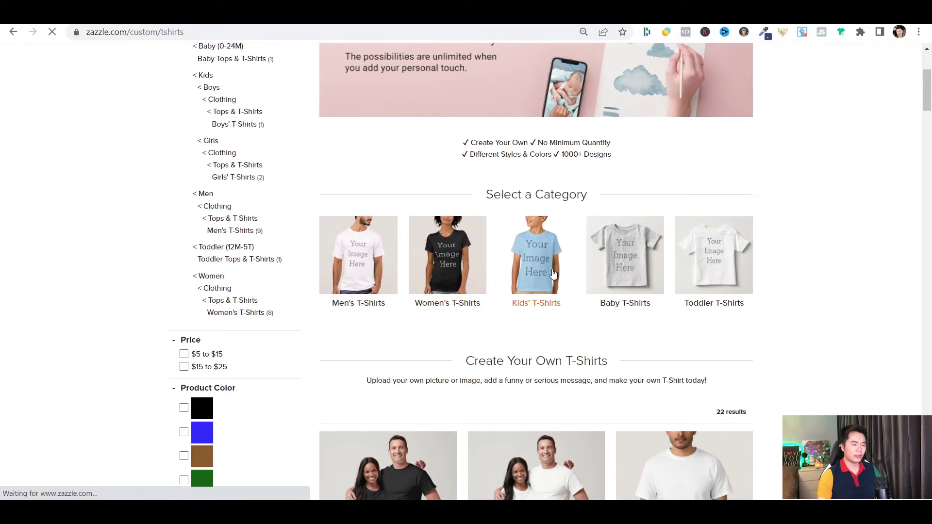
pyautogui.scroll(-5, 553, 274)
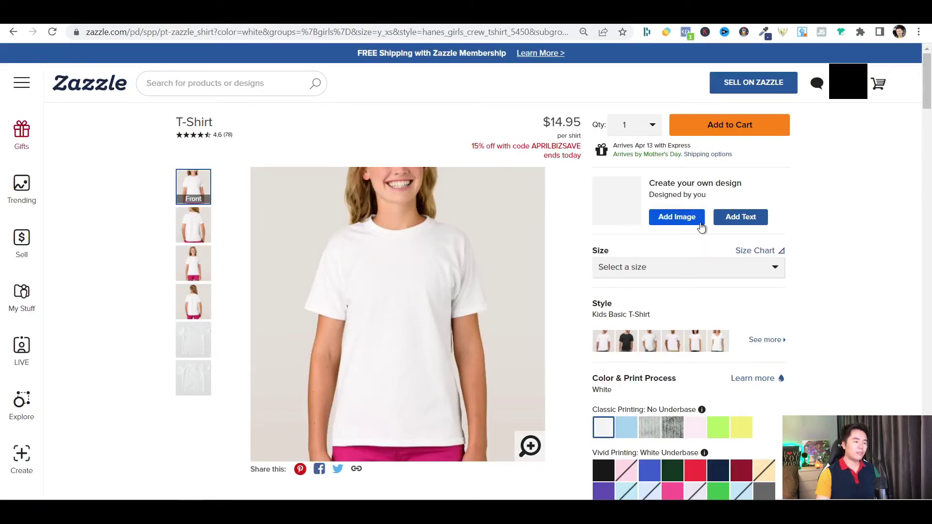
# Step: Start designing the kids' t-shirt and review the Front, Front Full and Laydown previews
pyautogui.click(700, 221)
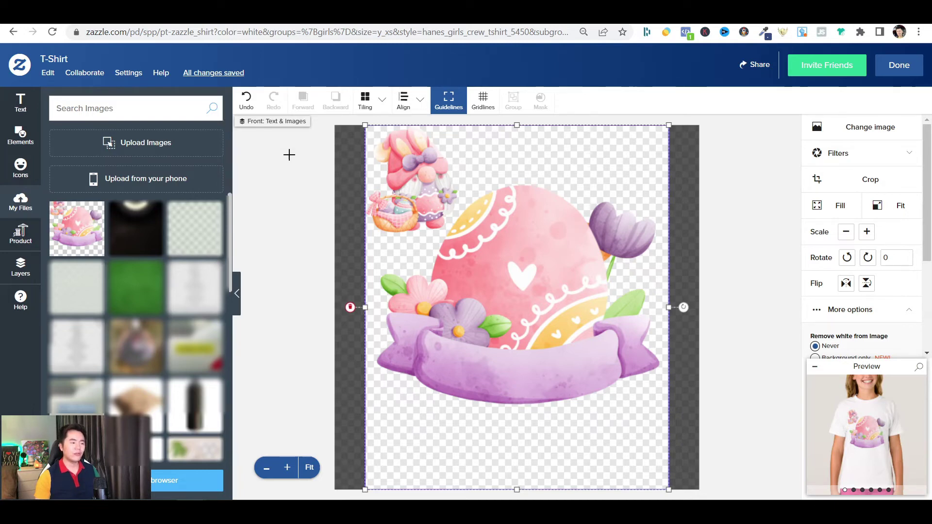
pyautogui.click(872, 454)
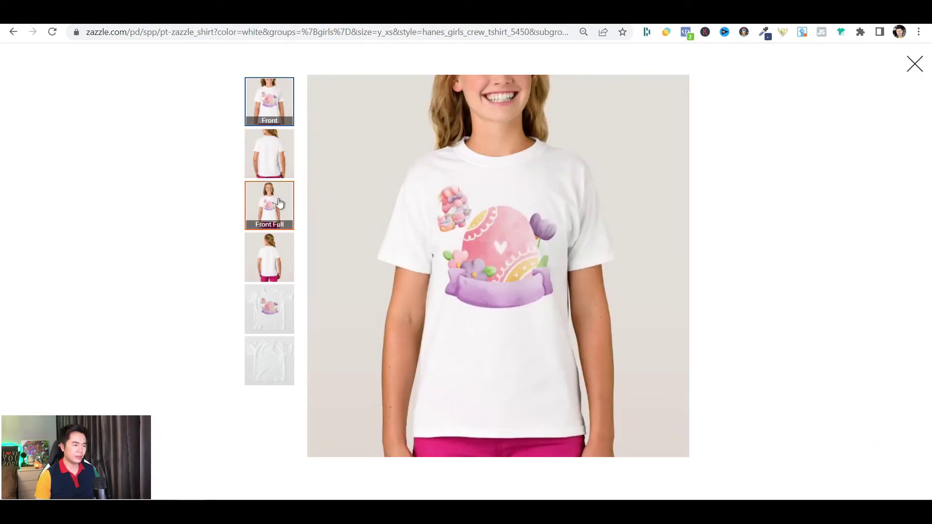
pyautogui.click(288, 212)
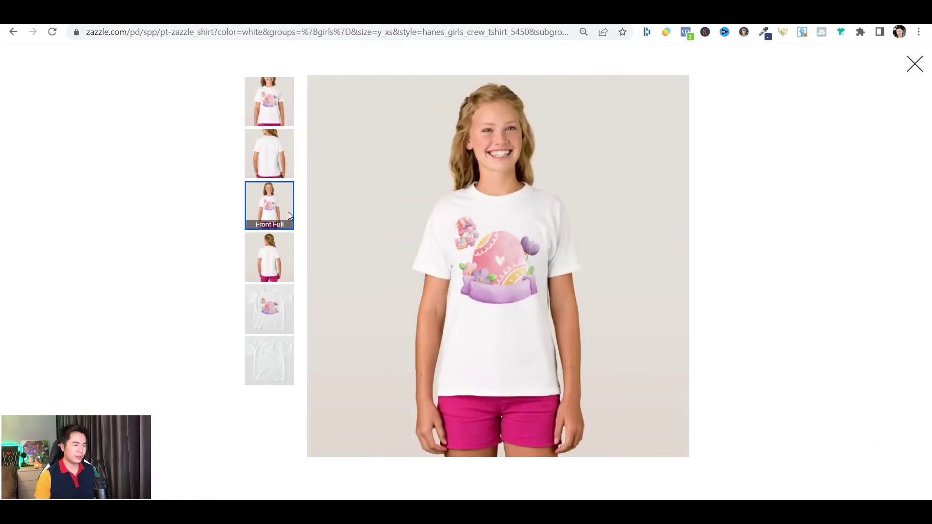
pyautogui.click(283, 323)
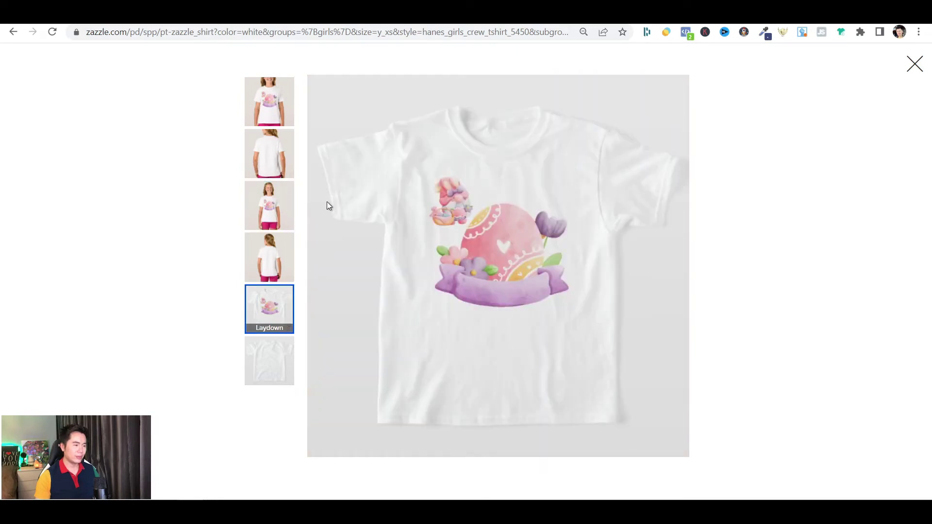
pyautogui.click(288, 109)
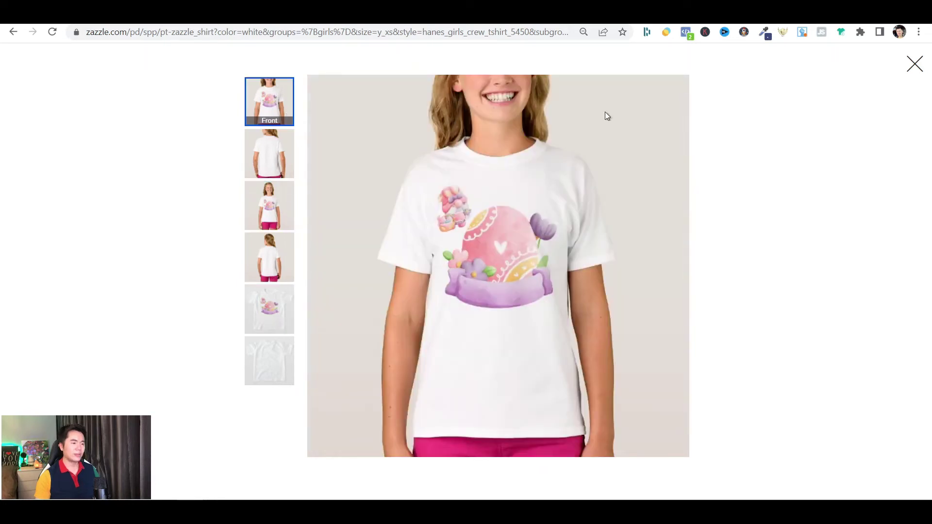
pyautogui.click(914, 63)
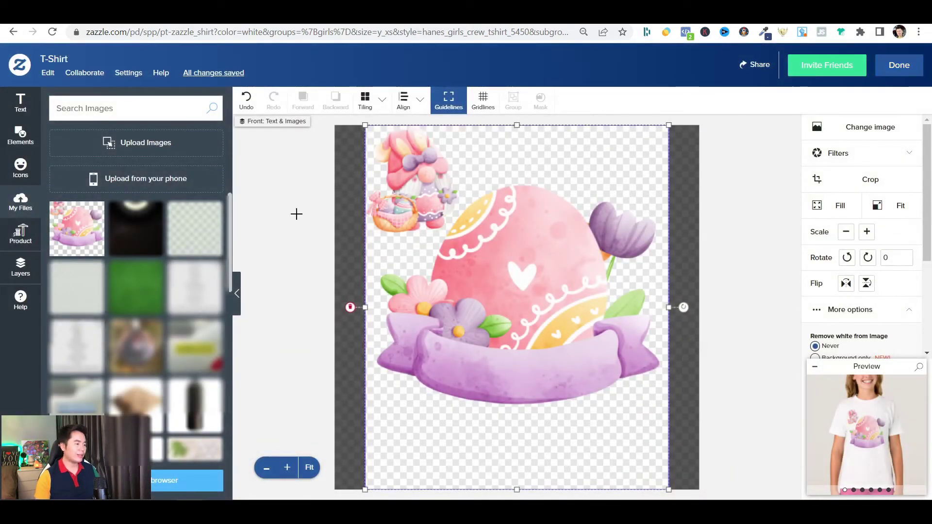
# Step: Show the layer list and add a text element containing the child's name
pyautogui.click(28, 284)
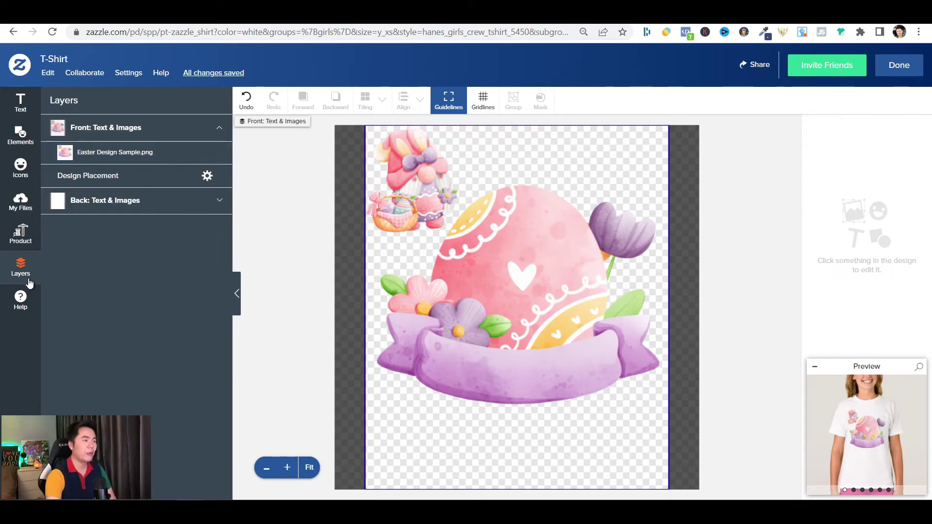
pyautogui.write('t')
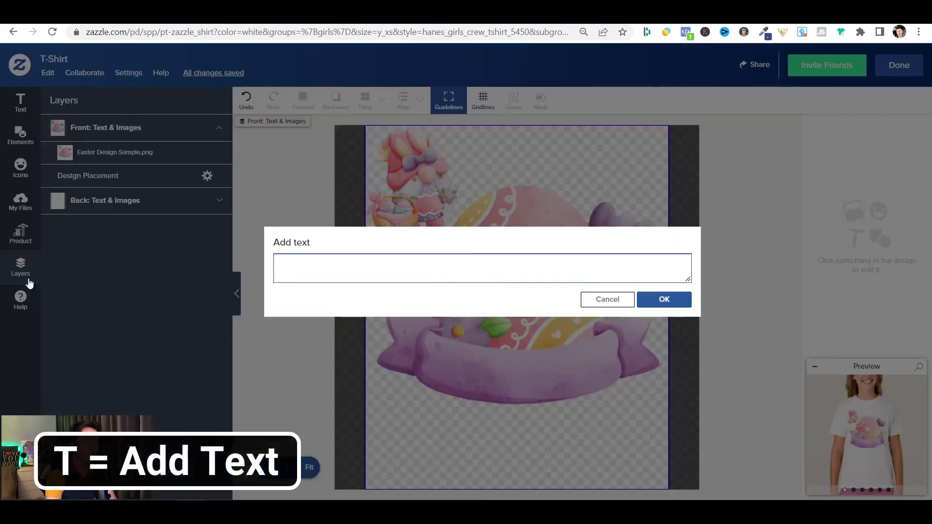
pyautogui.write('Heather')
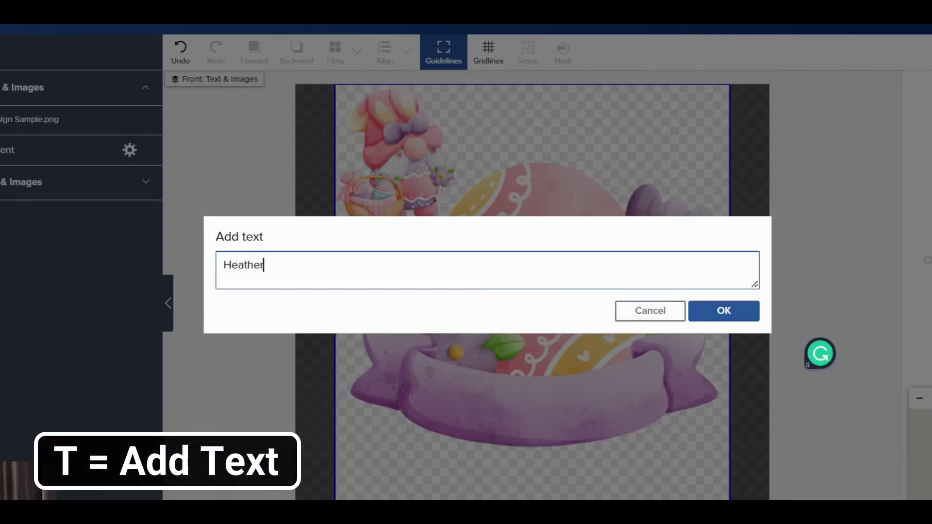
pyautogui.click(751, 320)
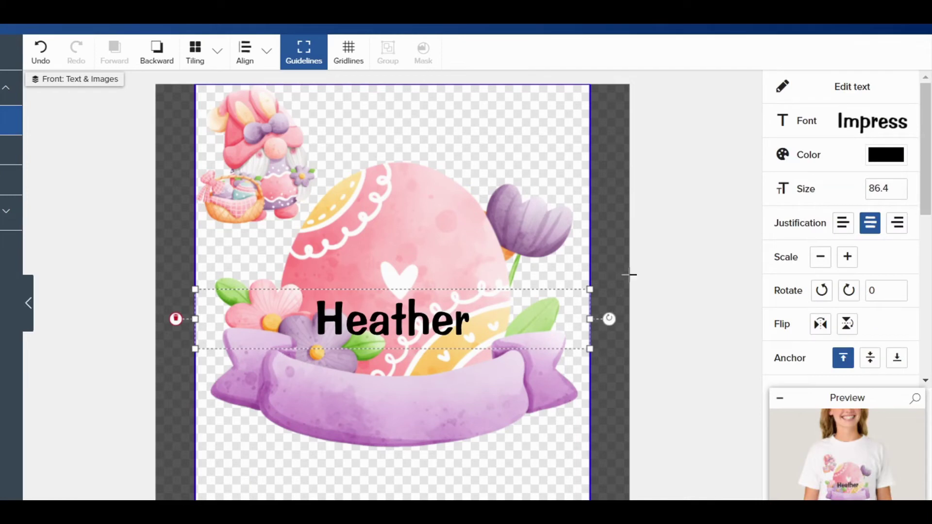
# Step: Set the name text to the Indie Flower font at size 130
pyautogui.click(873, 131)
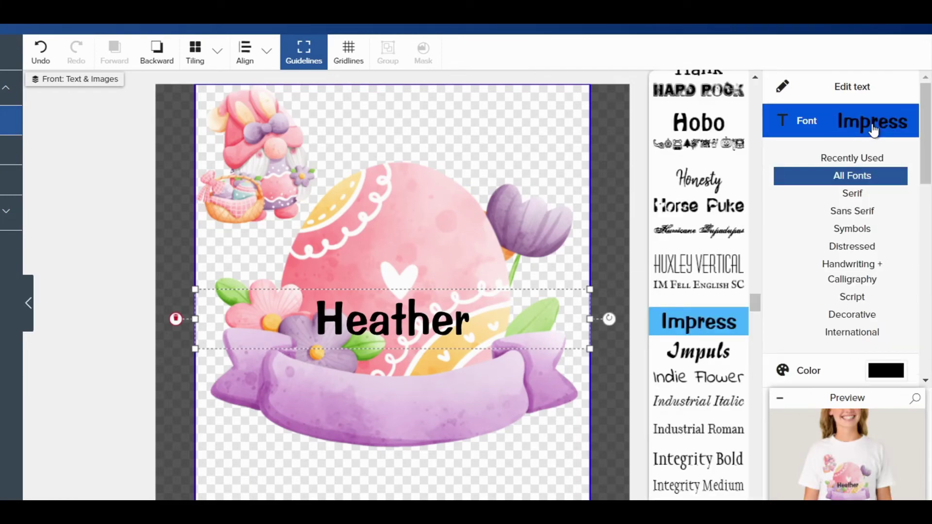
pyautogui.click(717, 389)
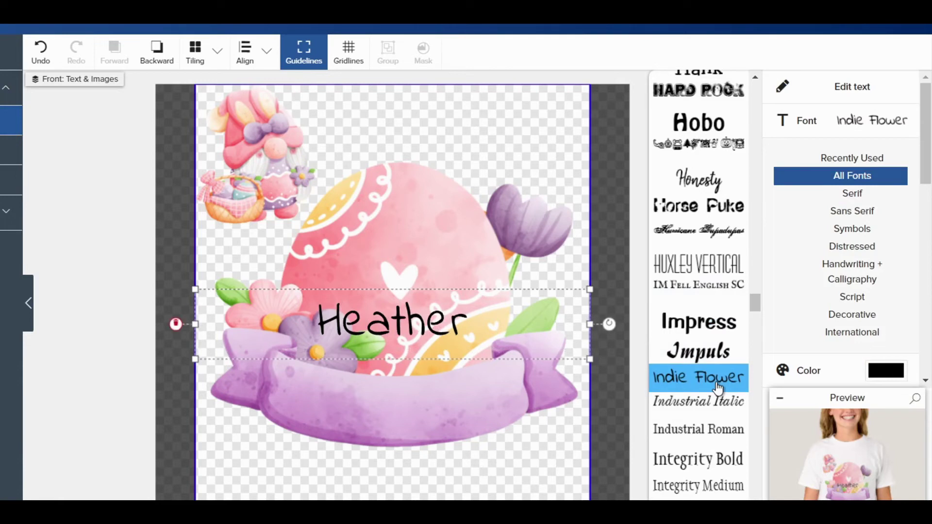
pyautogui.moveTo(925, 179); pyautogui.dragTo(925, 248)
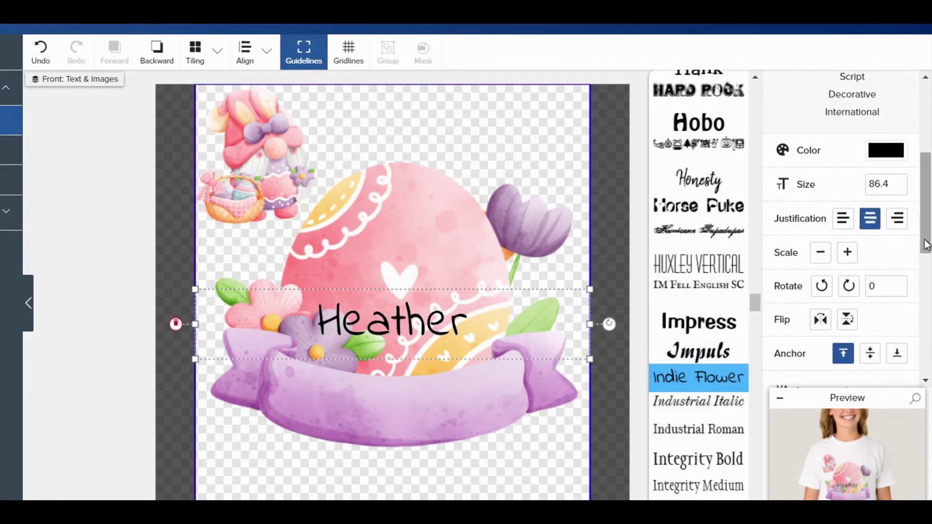
pyautogui.doubleClick(891, 183)
pyautogui.write('130')
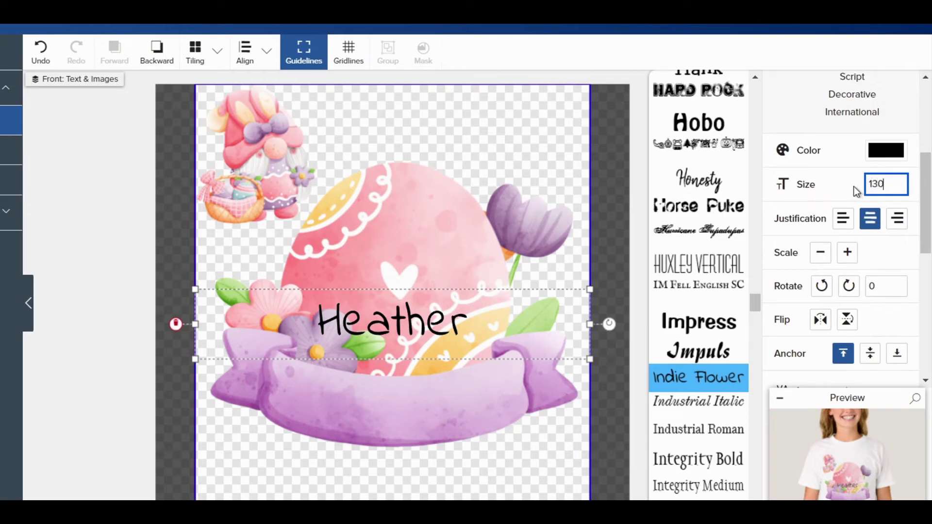
pyautogui.press('Return')
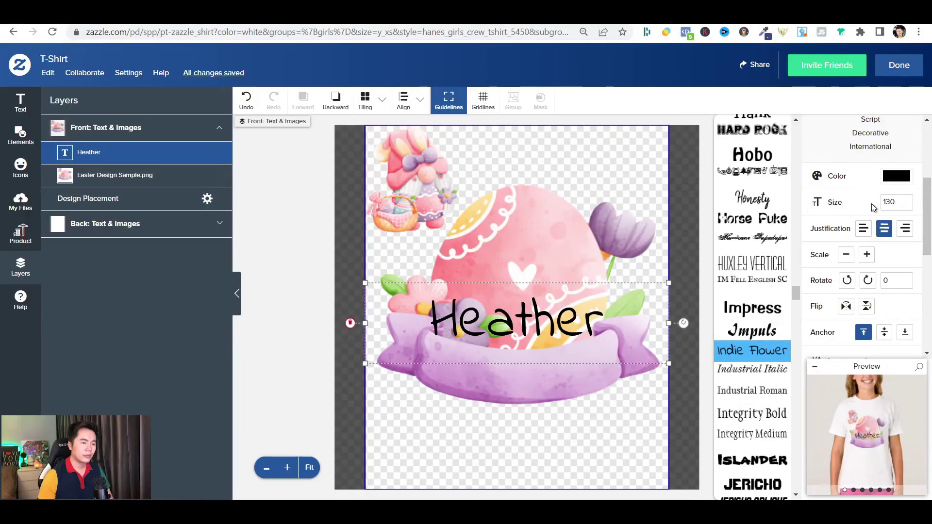
# Step: Move the name onto the purple ribbon and curve it by -0.75
pyautogui.moveTo(559, 323); pyautogui.dragTo(555, 377)
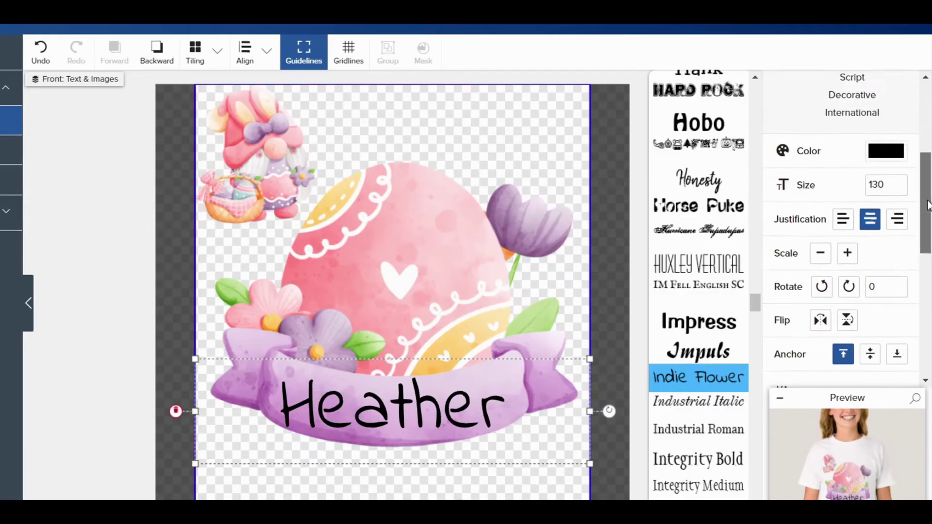
pyautogui.moveTo(929, 219); pyautogui.dragTo(929, 316)
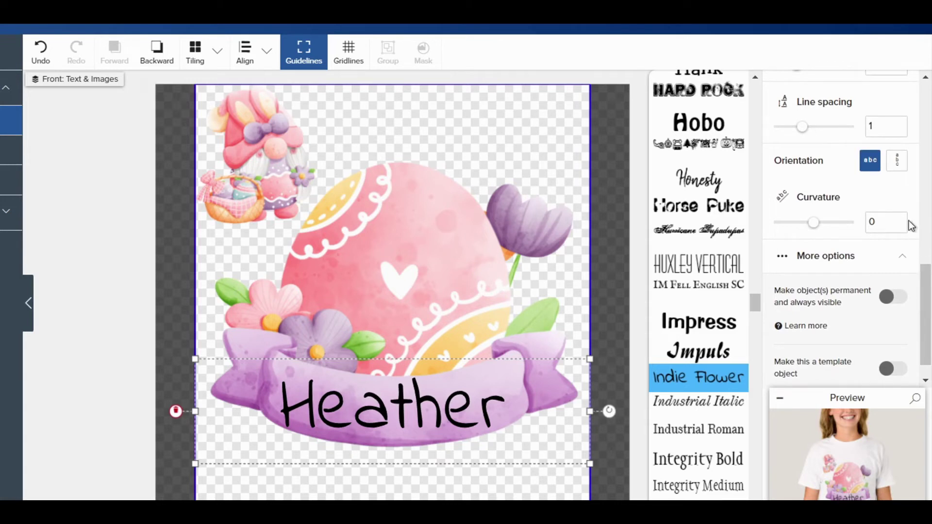
pyautogui.click(892, 221)
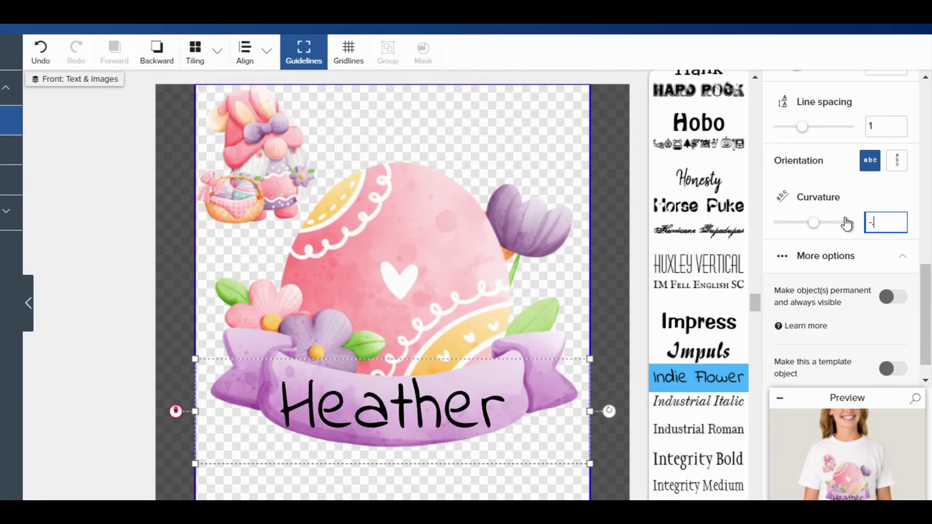
pyautogui.press('Return')
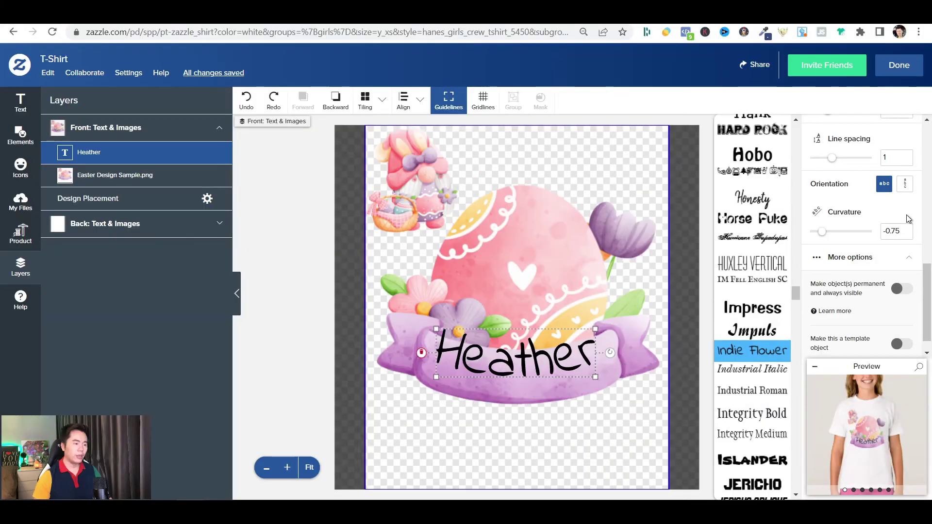
pyautogui.moveTo(559, 351); pyautogui.dragTo(559, 367)
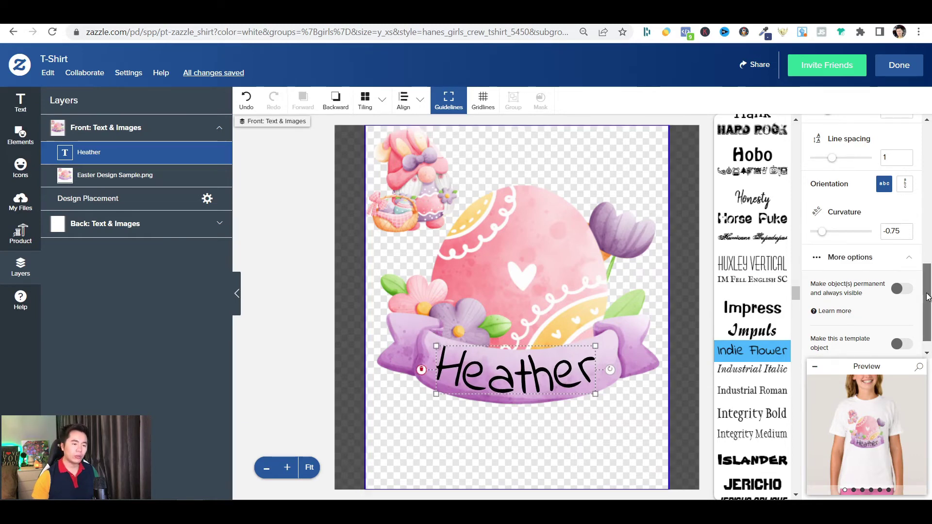
pyautogui.moveTo(927, 297); pyautogui.dragTo(929, 192)
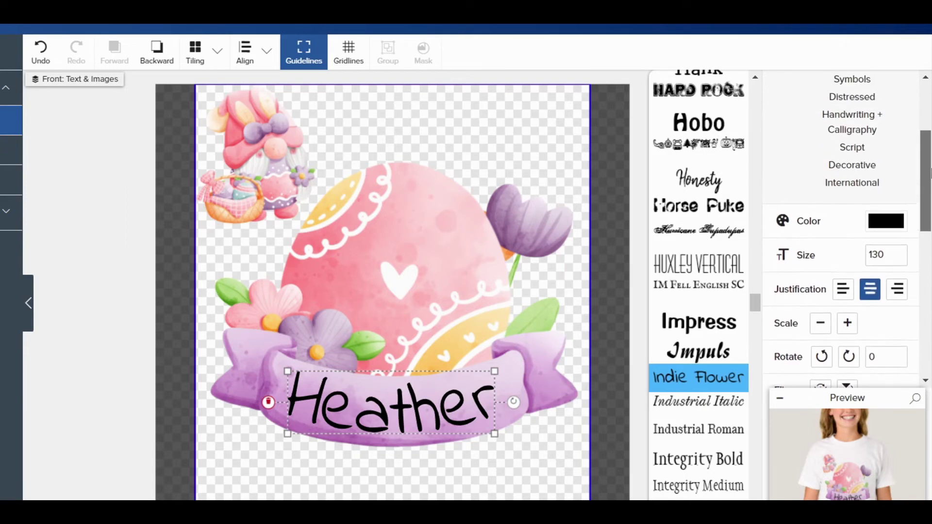
# Step: Recolour the name text to #8F3F8C by sampling the purple ribbon with the eyedropper
pyautogui.scroll(-1, 929, 173)
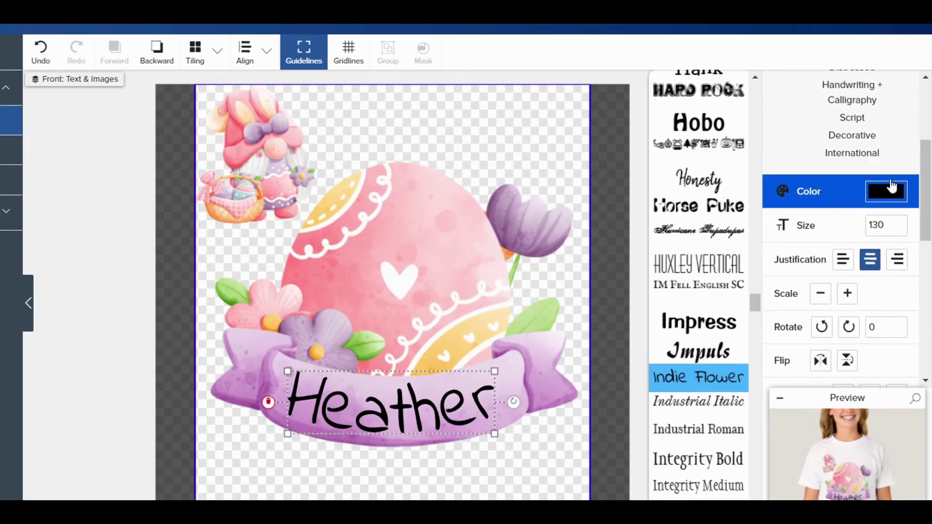
pyautogui.click(887, 191)
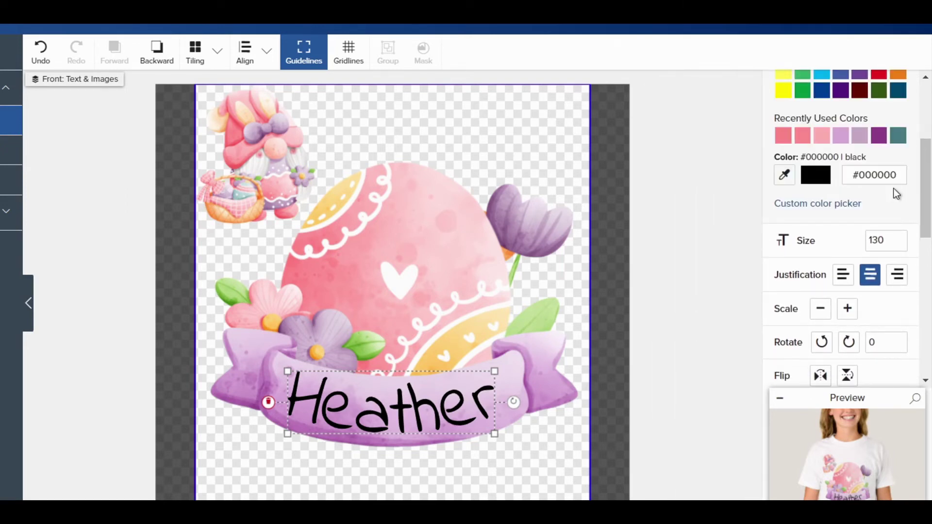
pyautogui.click(791, 182)
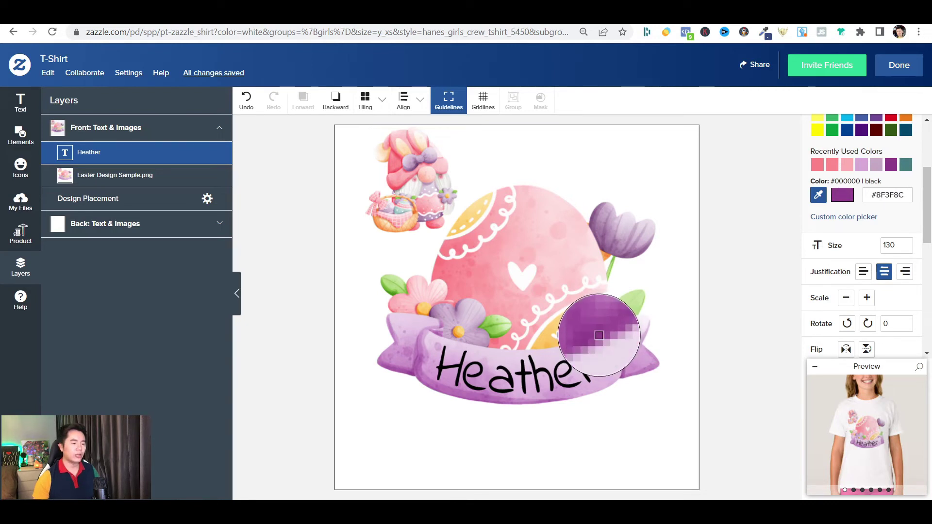
pyautogui.click(598, 334)
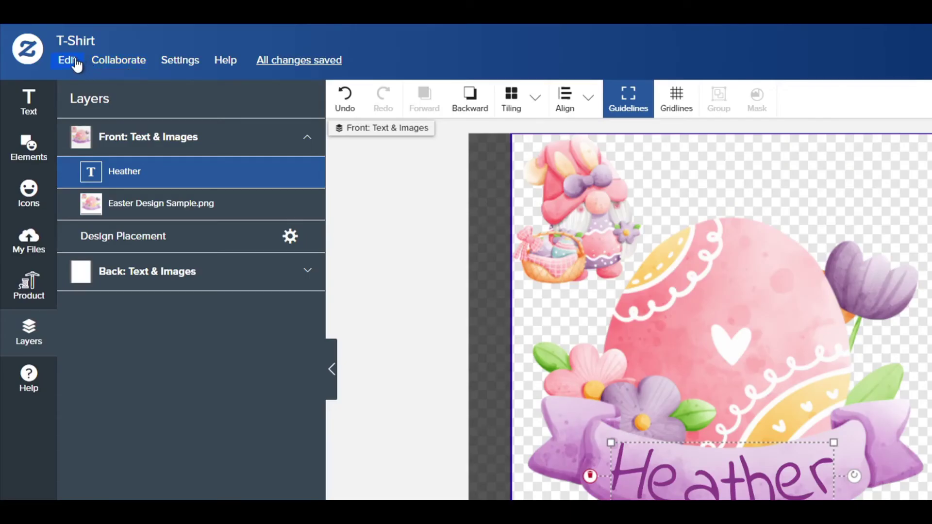
# Step: Duplicate the sample name text and move the copy above the egg
pyautogui.click(53, 73)
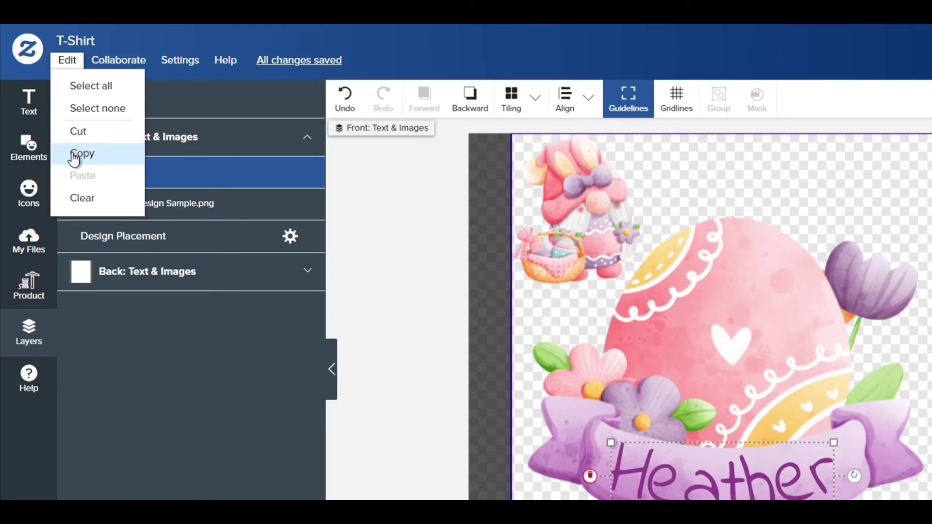
pyautogui.click(75, 154)
pyautogui.click(65, 62)
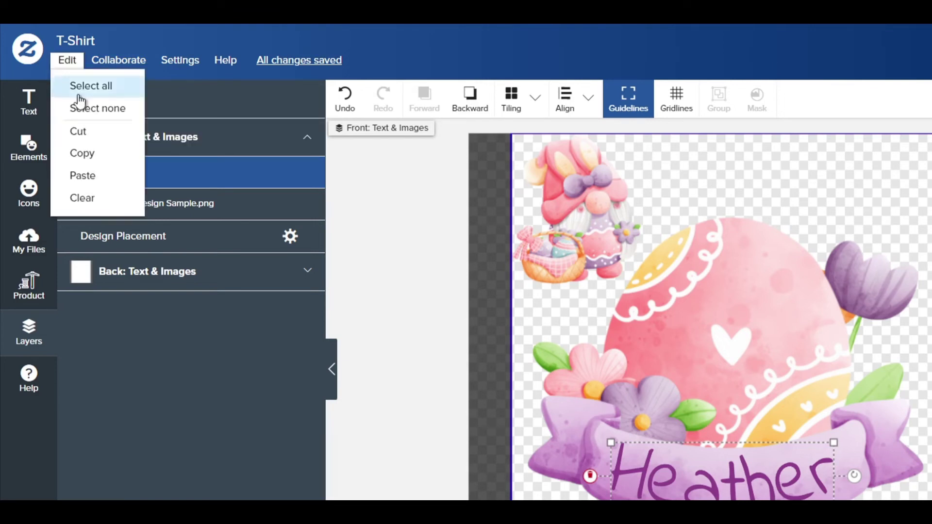
pyautogui.click(83, 176)
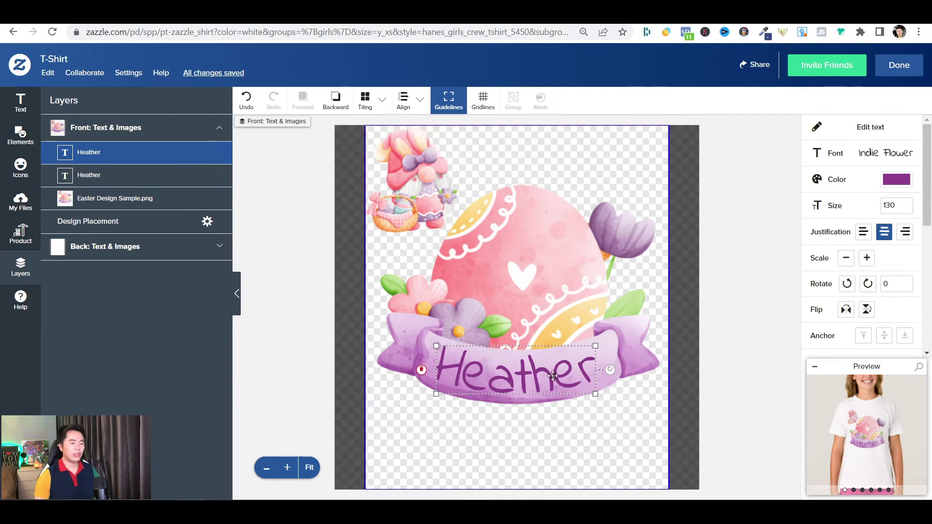
pyautogui.moveTo(556, 379); pyautogui.dragTo(550, 173)
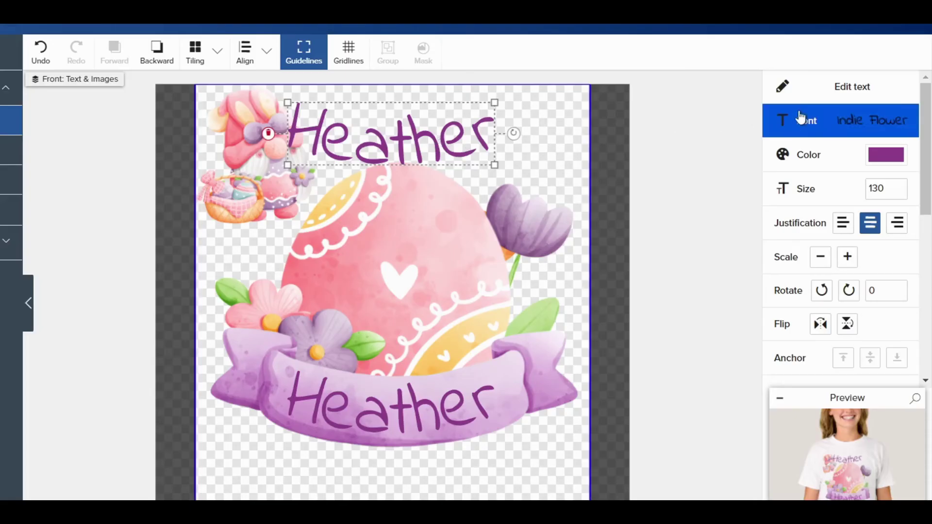
# Step: Change the duplicated text's wording to 2022
pyautogui.click(879, 93)
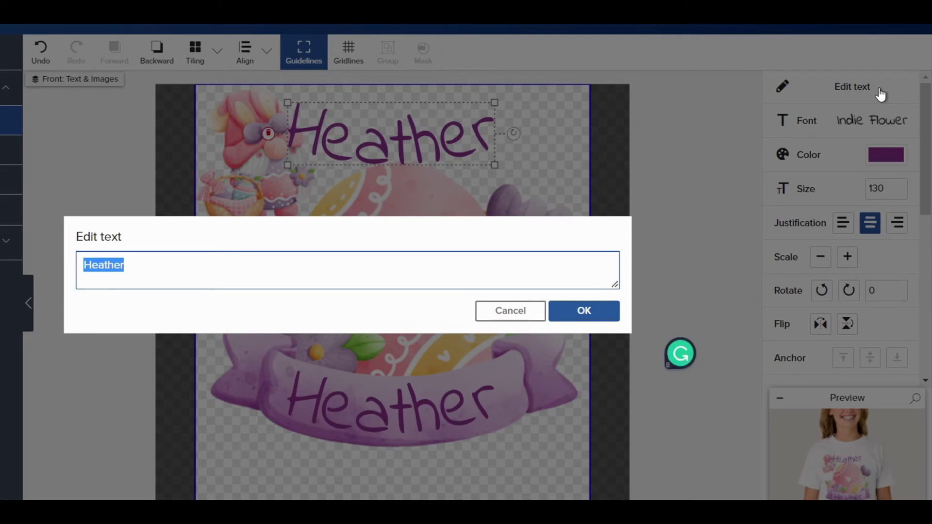
pyautogui.write('2022')
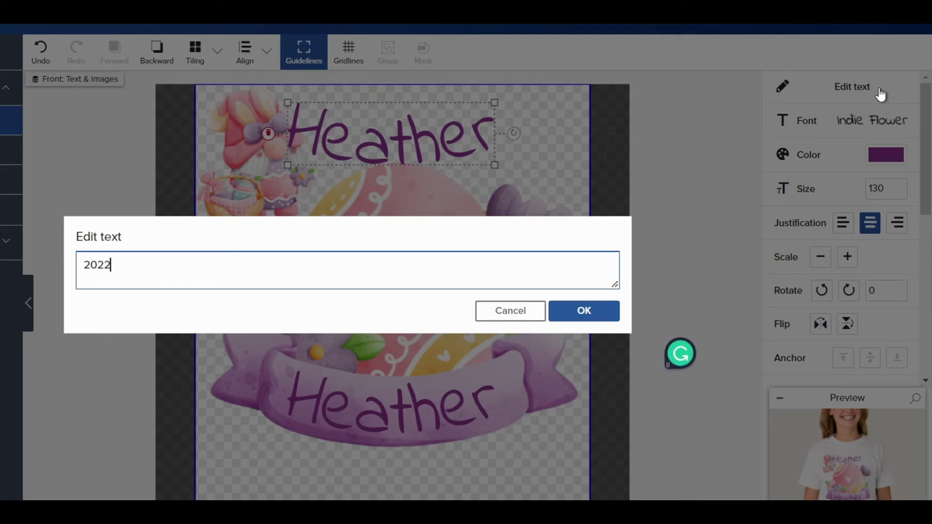
pyautogui.click(608, 312)
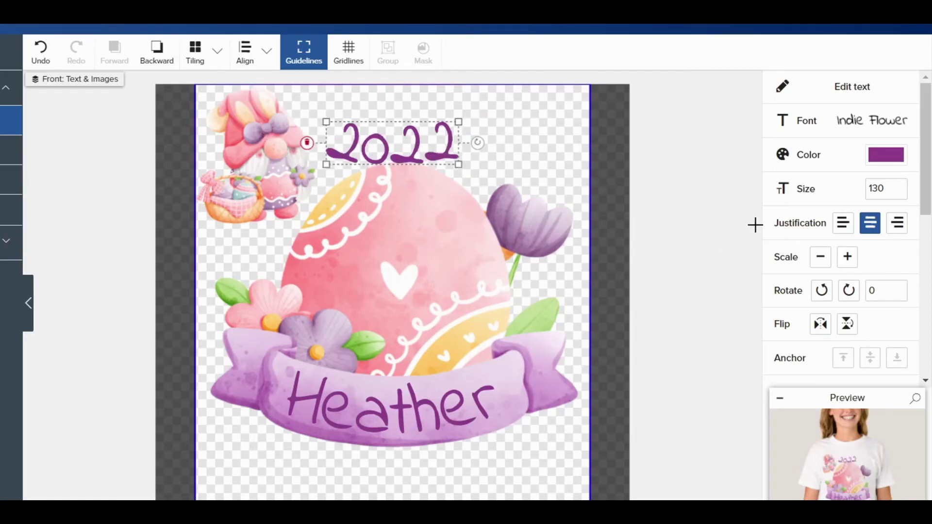
# Step: Arch the 2022 text with a curvature of 0.8 and nudge it up above the egg
pyautogui.scroll(-5, 931, 212)
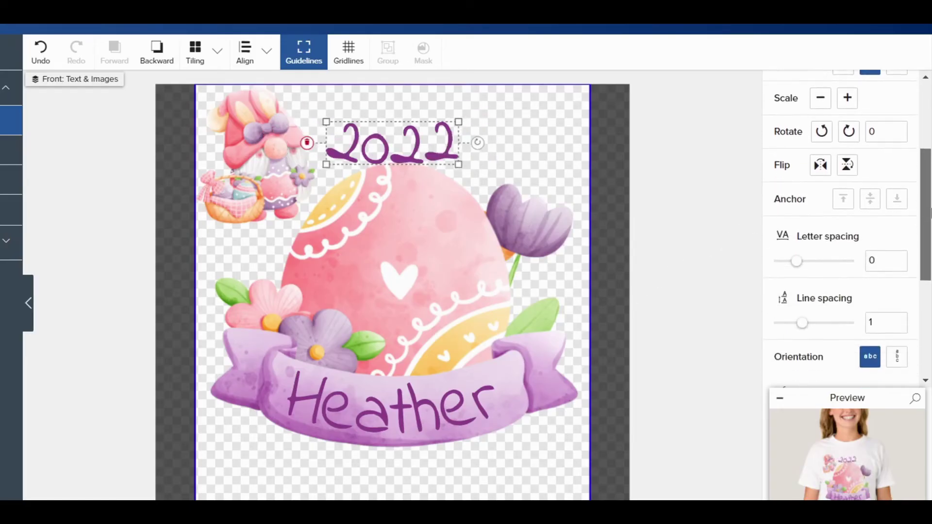
pyautogui.moveTo(930, 212); pyautogui.dragTo(929, 301)
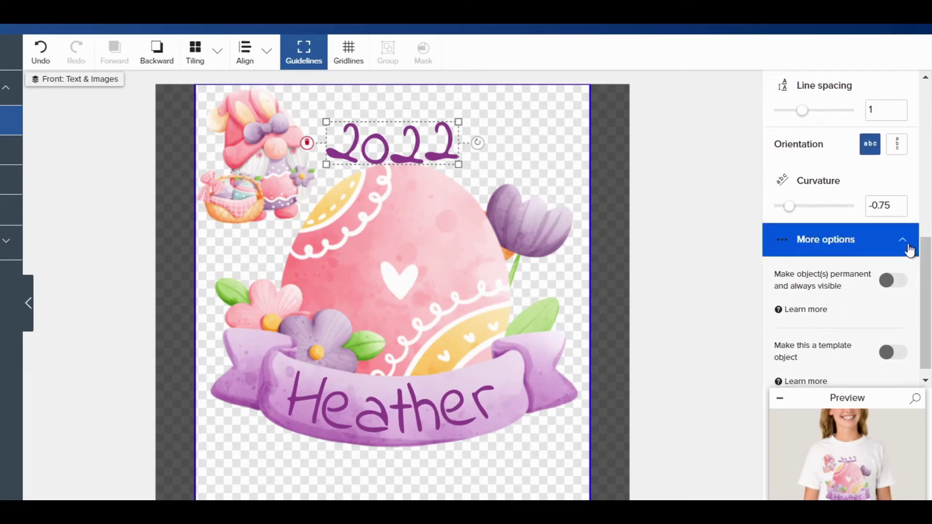
pyautogui.click(892, 207)
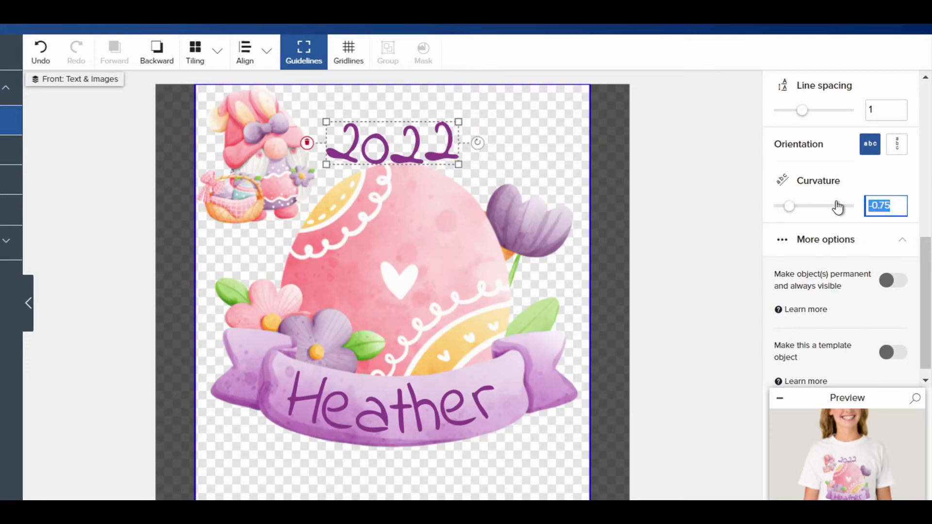
pyautogui.write('0.8')
pyautogui.press('Return')
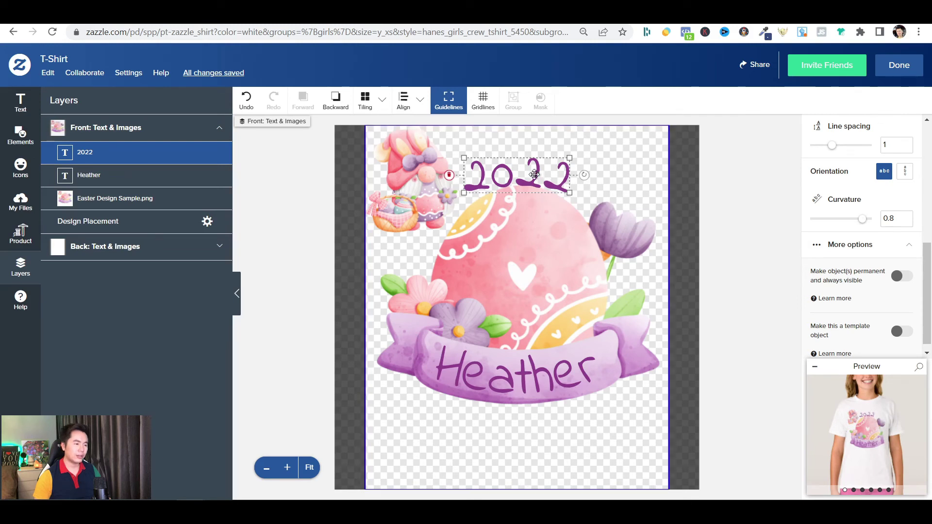
pyautogui.moveTo(533, 174); pyautogui.dragTo(532, 159)
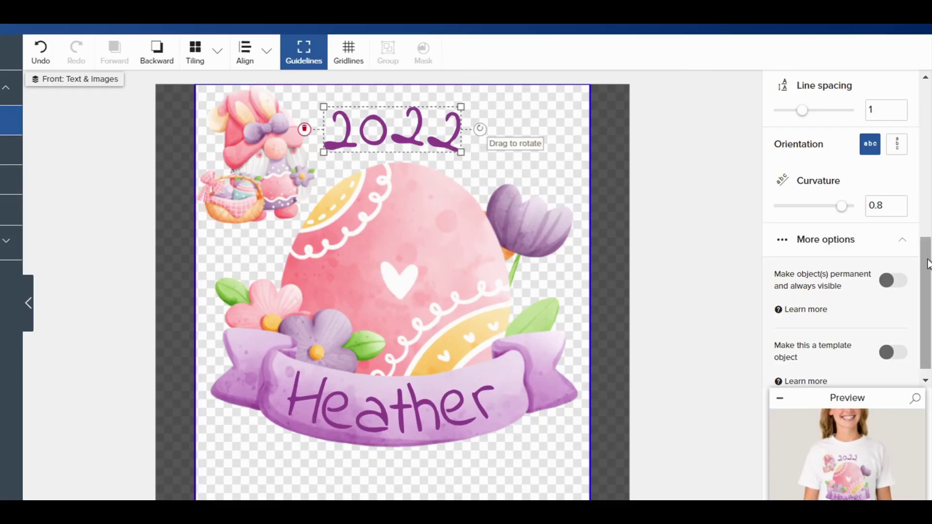
# Step: Colour the 2022 text coral pink #F86266, sampled from the gnome's pink
pyautogui.moveTo(927, 263); pyautogui.dragTo(922, 112)
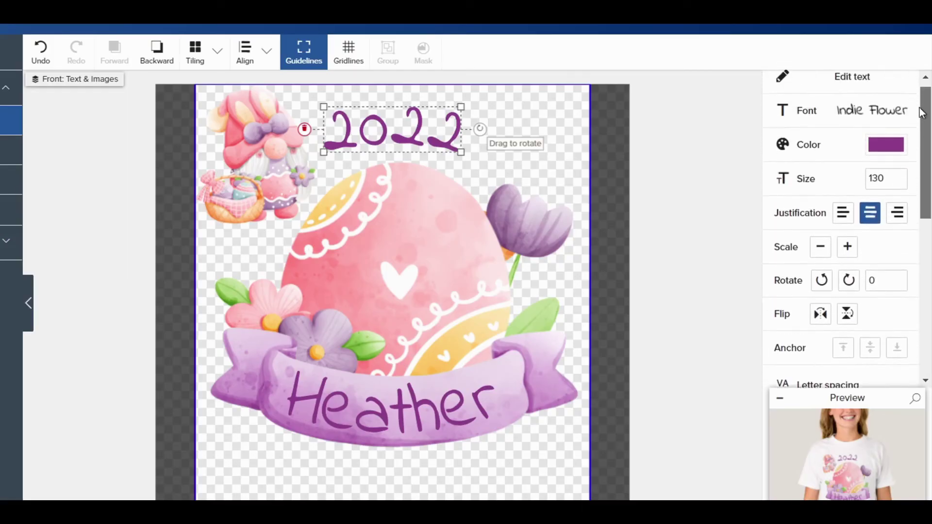
pyautogui.click(869, 153)
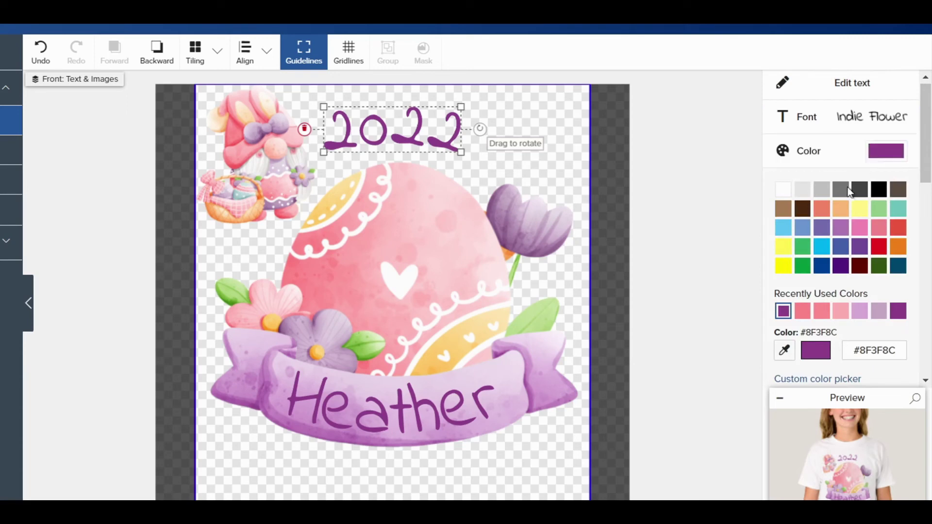
pyautogui.click(789, 358)
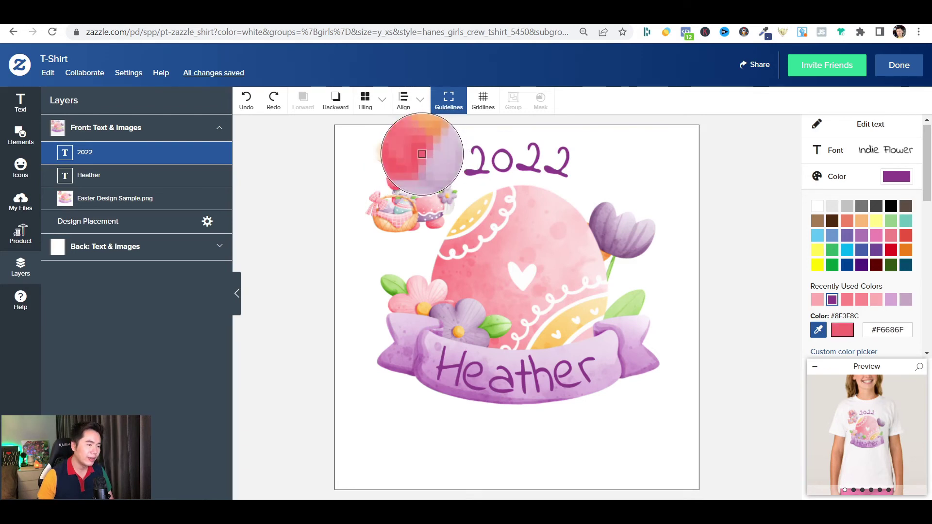
pyautogui.click(422, 154)
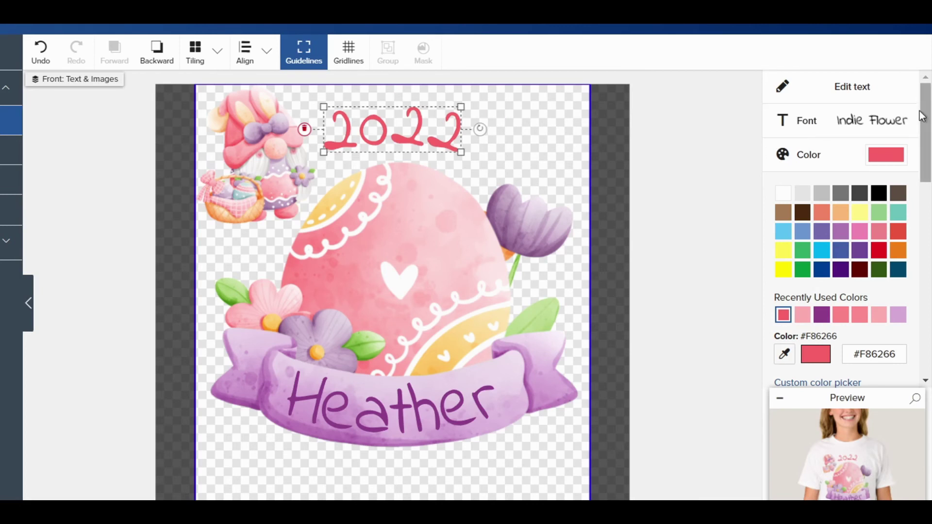
# Step: Make the 2022 text a template object with the product page label YEAR
pyautogui.moveTo(923, 116); pyautogui.dragTo(929, 321)
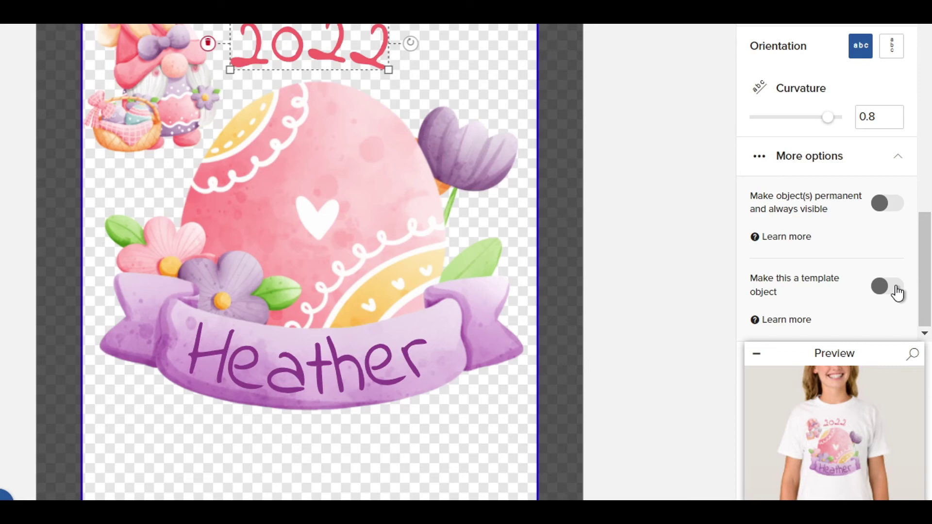
pyautogui.click(897, 293)
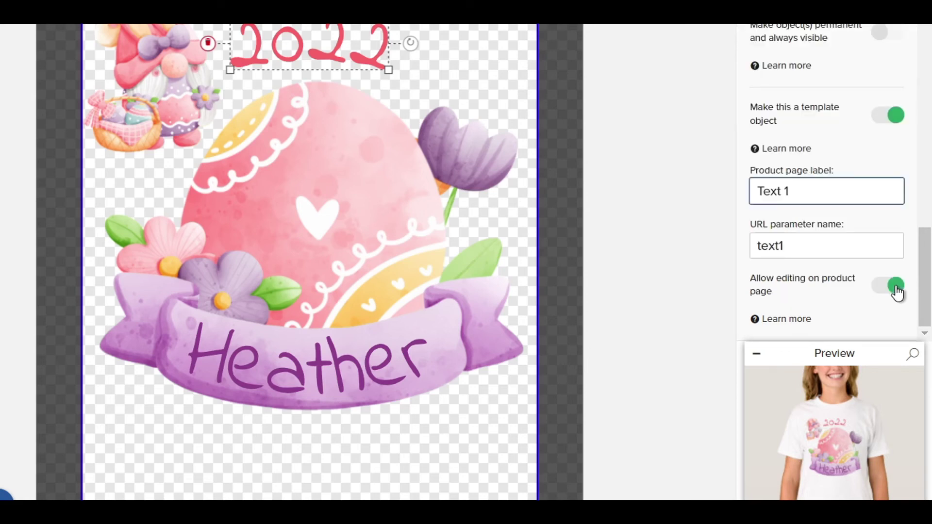
pyautogui.tripleClick(868, 197)
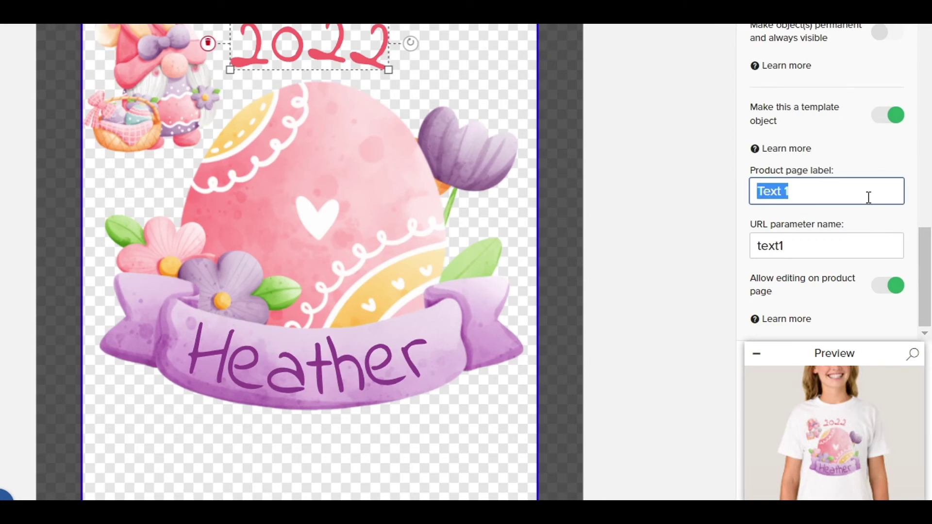
pyautogui.write('YEAR')
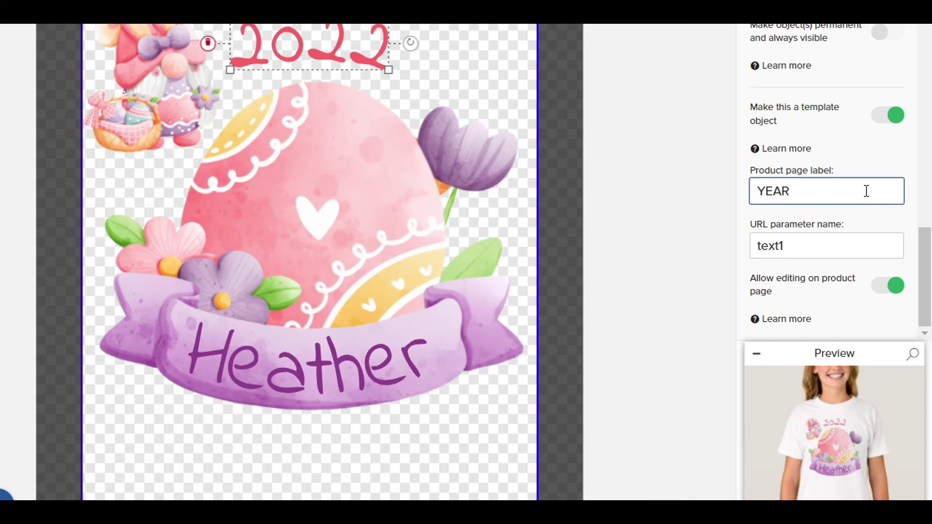
# Step: Make the banner name text a template object labelled NAME instead of Text 2
pyautogui.click(341, 373)
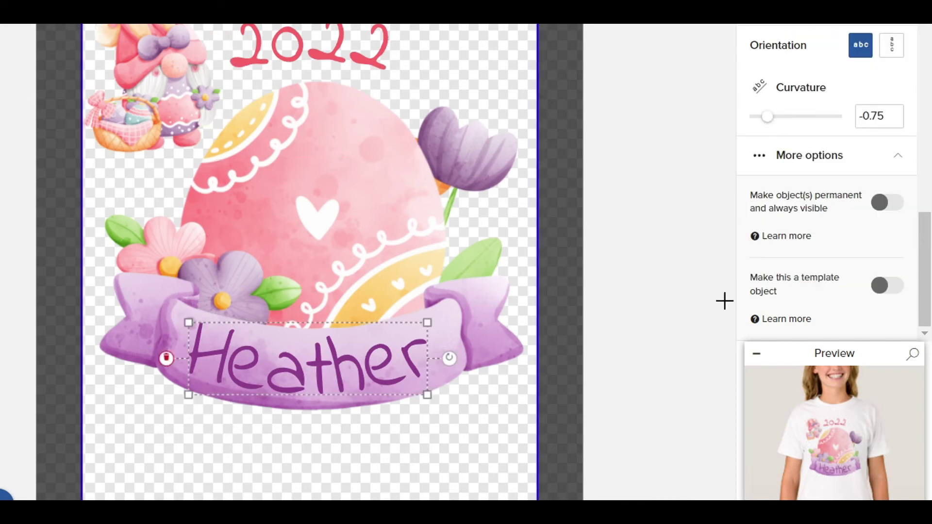
pyautogui.click(904, 291)
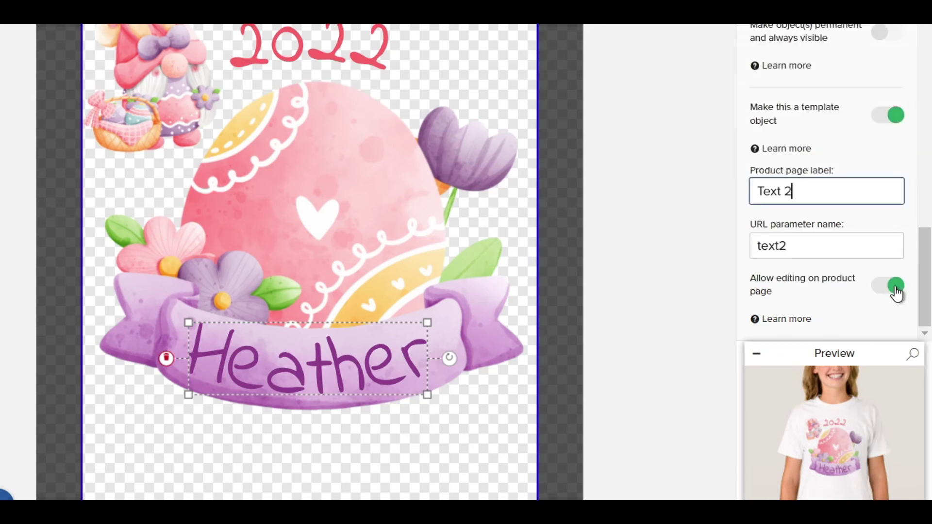
pyautogui.tripleClick(864, 189)
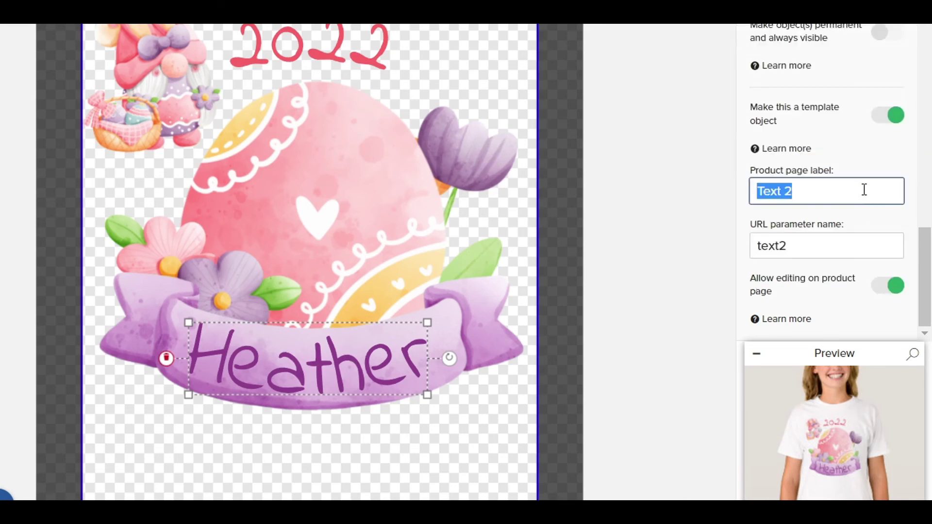
pyautogui.write('NAME')
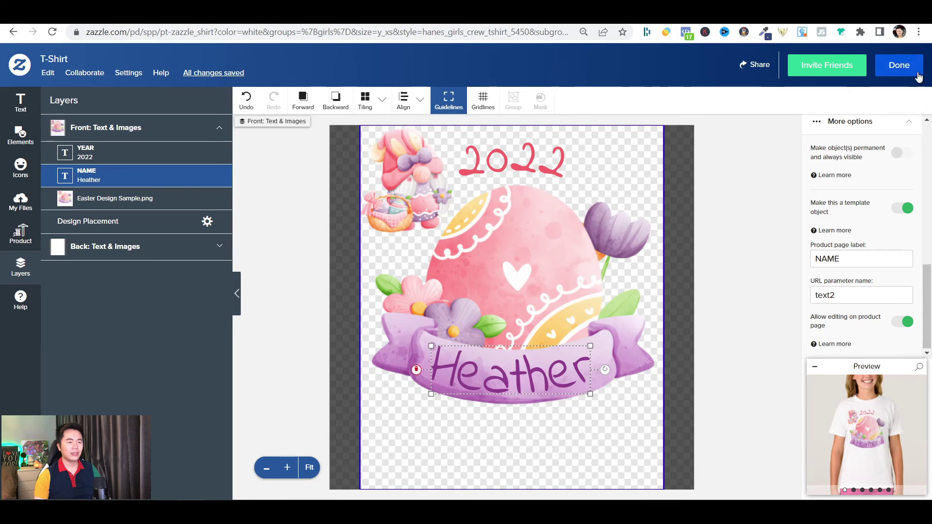
# Step: Finish the design and enter a new name in the template's NAME field on the product page
pyautogui.click(917, 74)
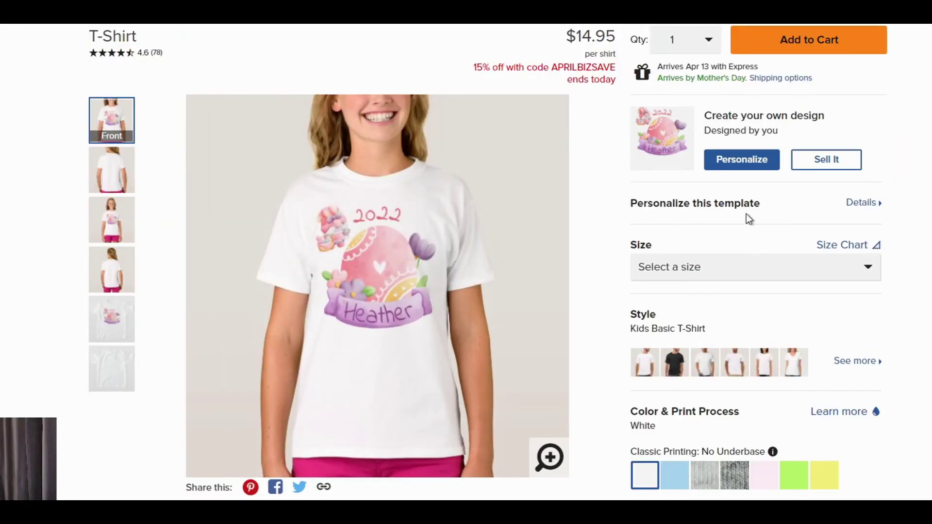
pyautogui.click(681, 253)
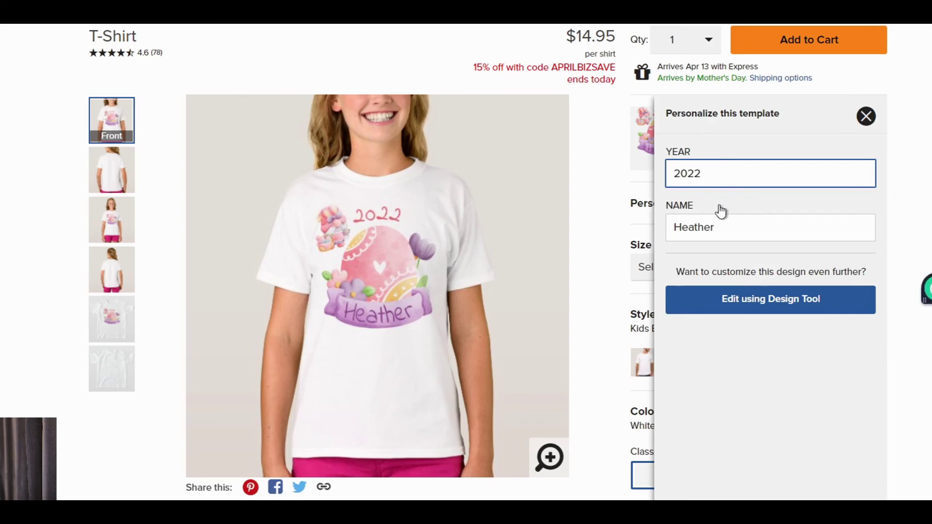
pyautogui.click(730, 222)
pyautogui.doubleClick(730, 225)
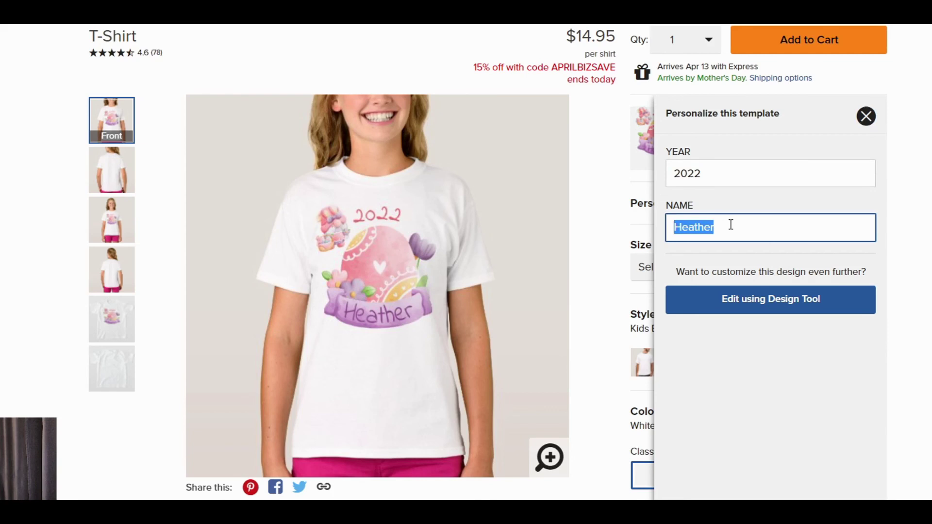
pyautogui.write('Elisa')
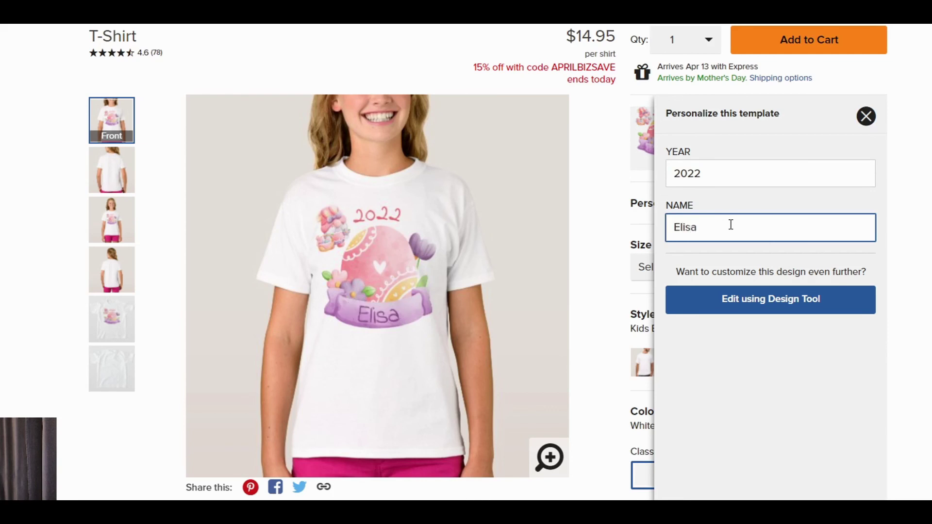
pyautogui.click(717, 172)
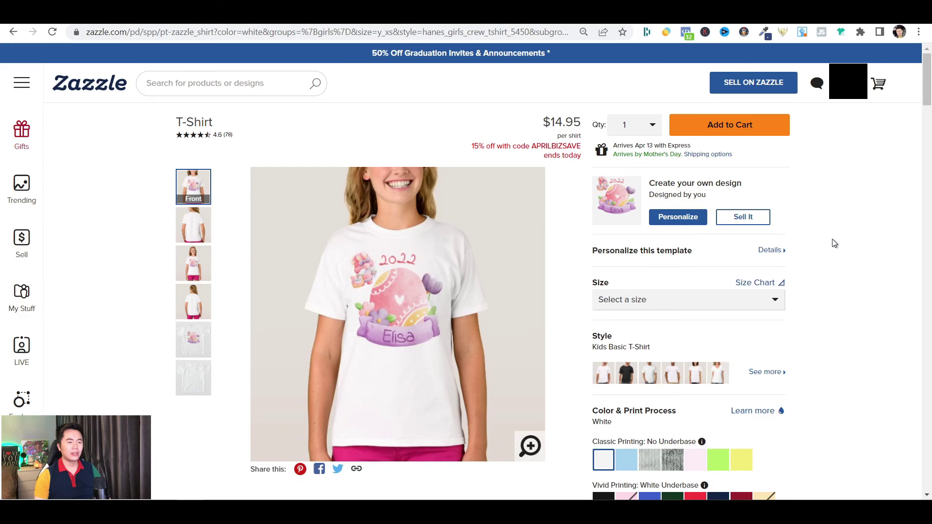
pyautogui.scroll(-1, 849, 246)
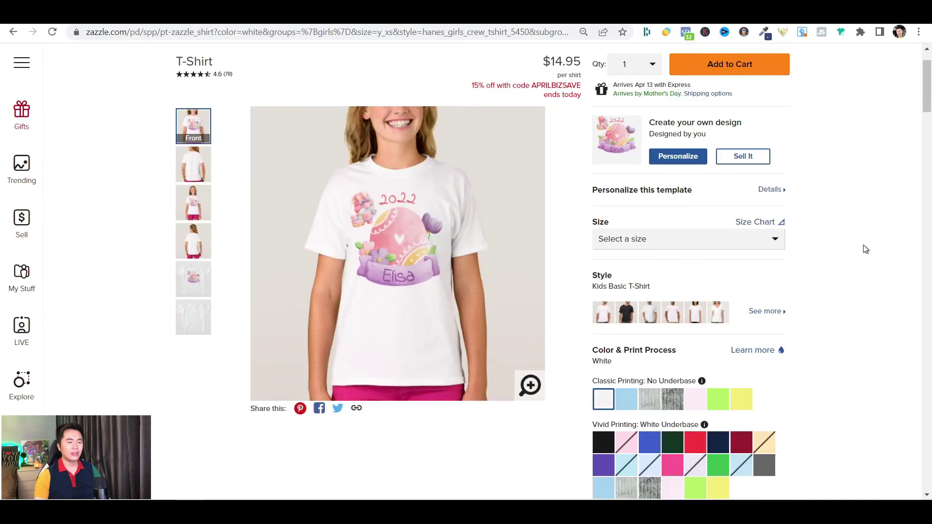
pyautogui.click(695, 402)
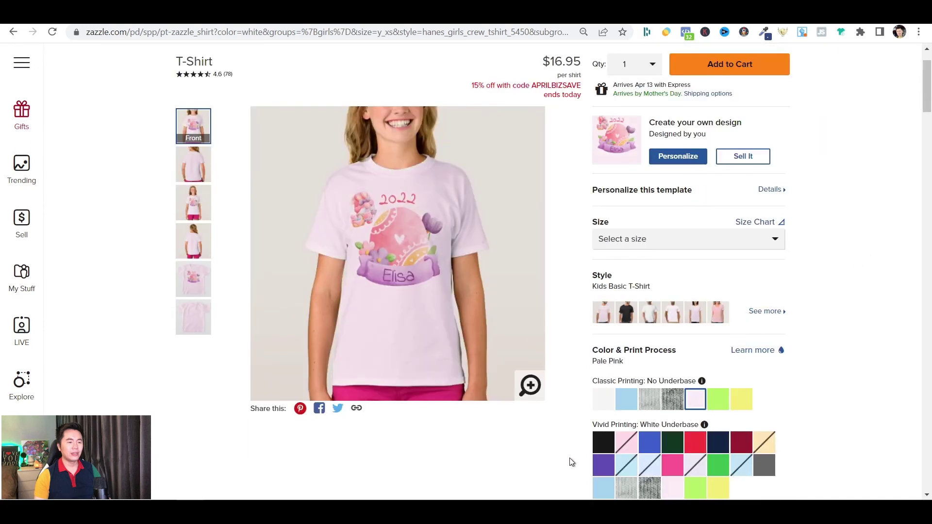
pyautogui.click(605, 488)
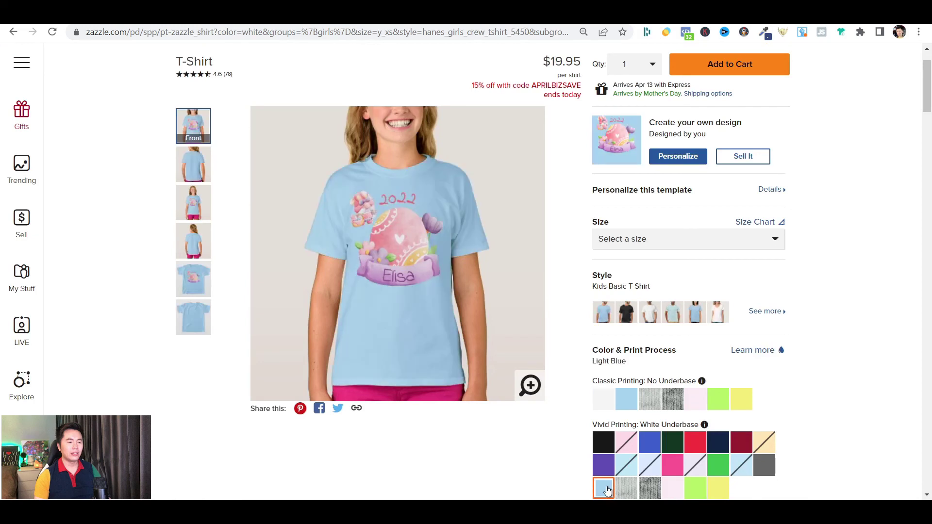
pyautogui.click(718, 489)
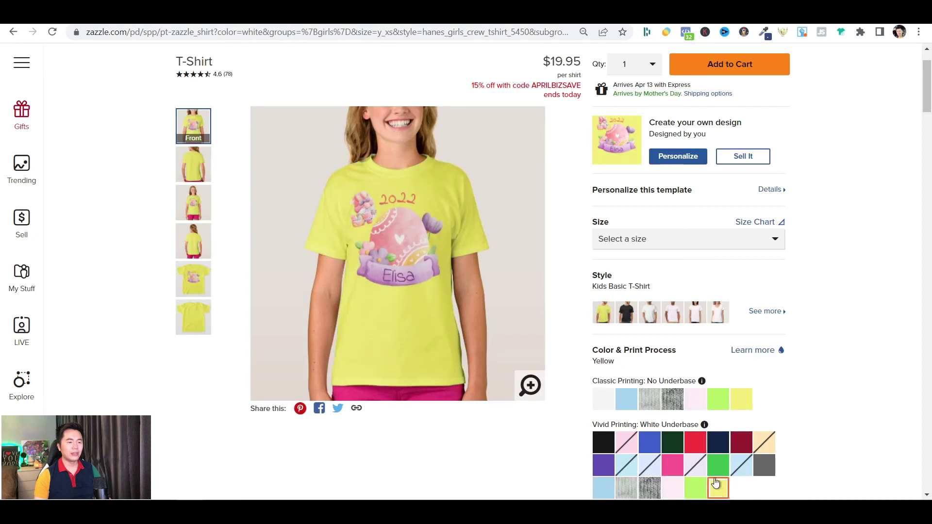
pyautogui.click(611, 400)
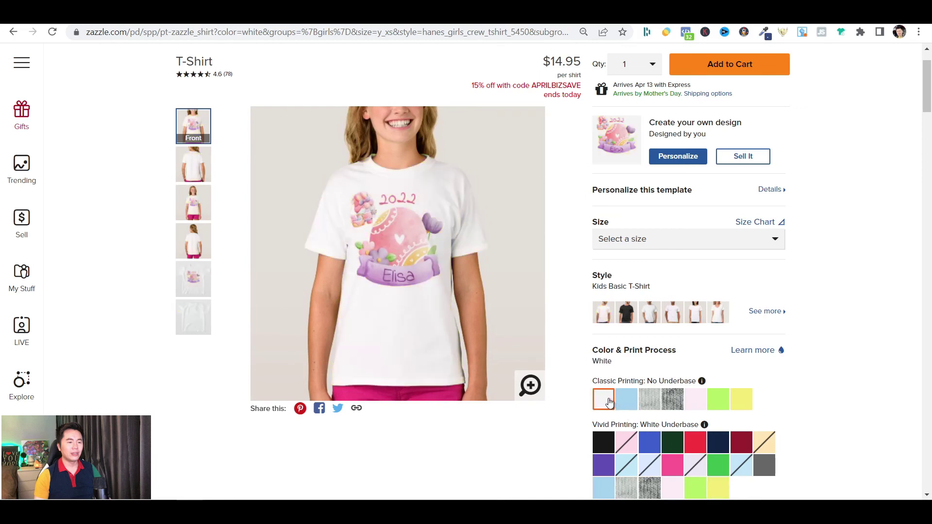